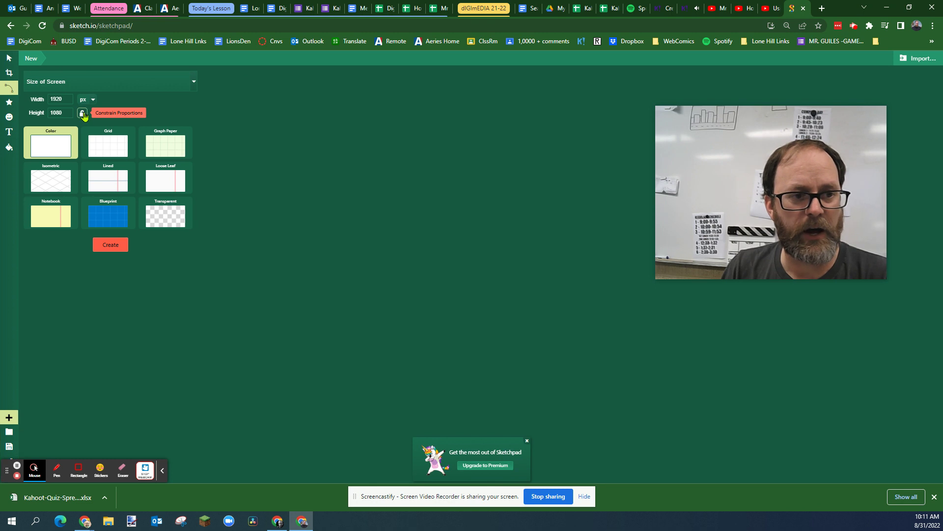
Create a new 1920×1080 canvas with a solid colour background, proportions unlocked
left_click(83, 114)
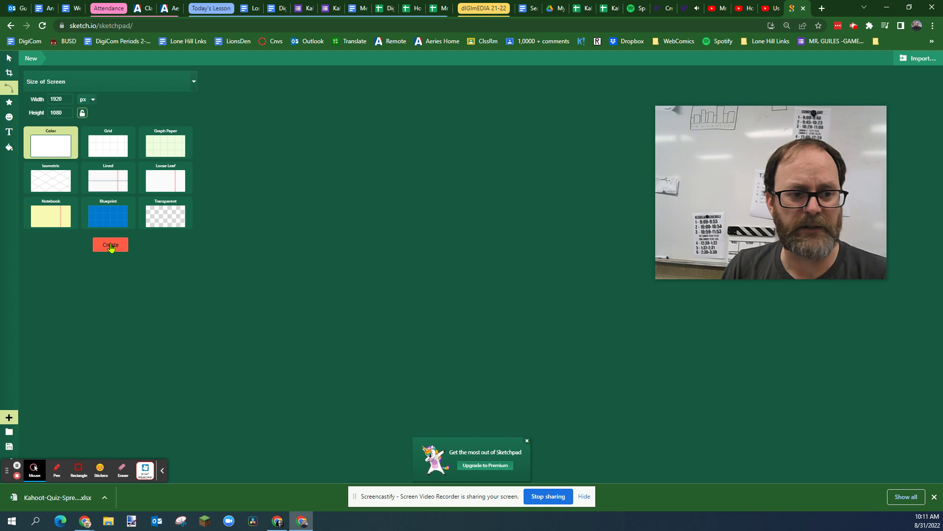
left_click(163, 225)
left_click(57, 146)
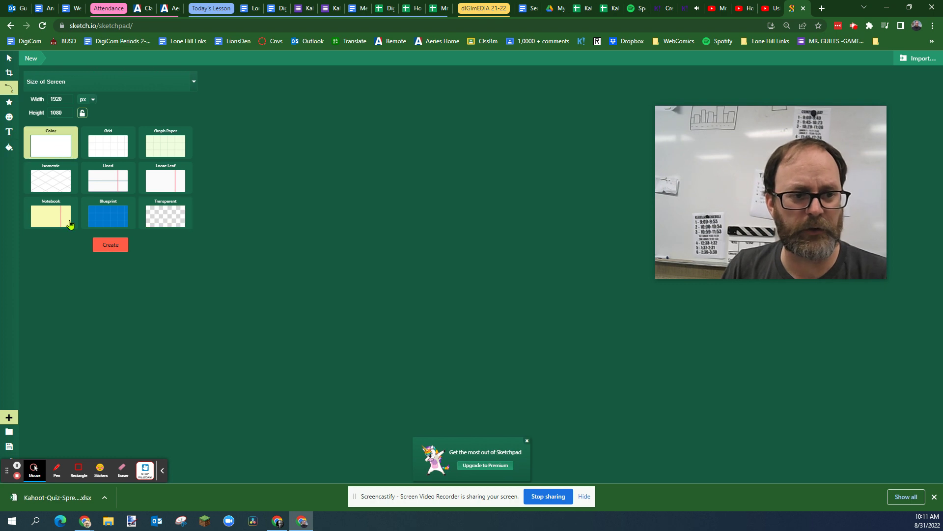
left_click(111, 245)
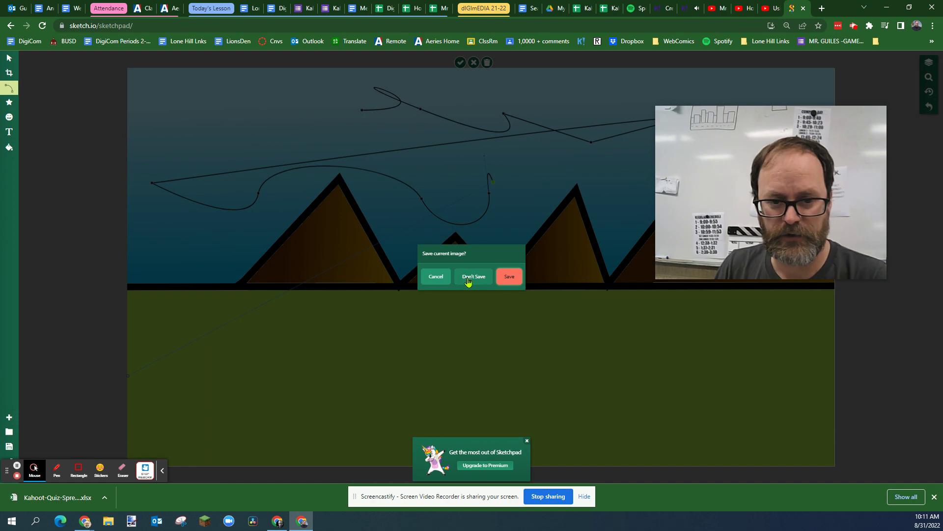
Discard the mountain sketch without saving, leaving a blank white canvas
left_click(504, 280)
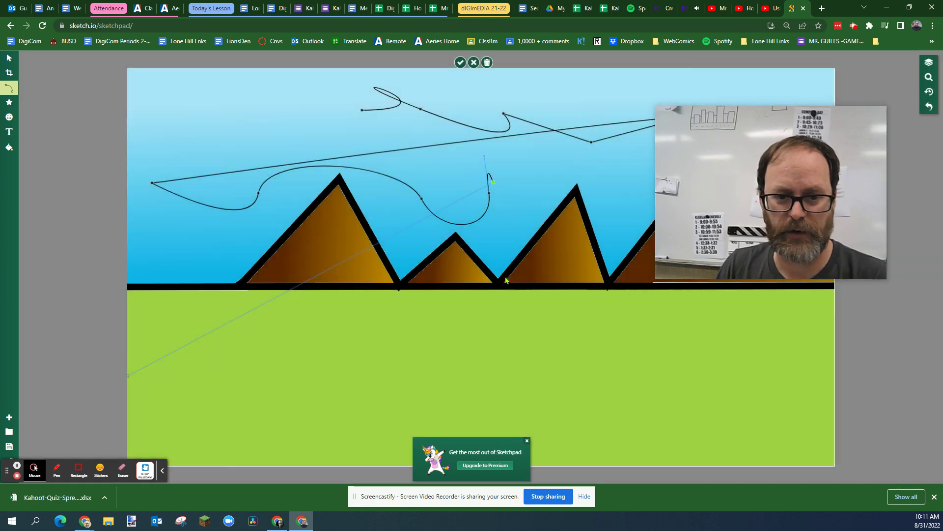
left_click_drag(709, 152, 736, 268)
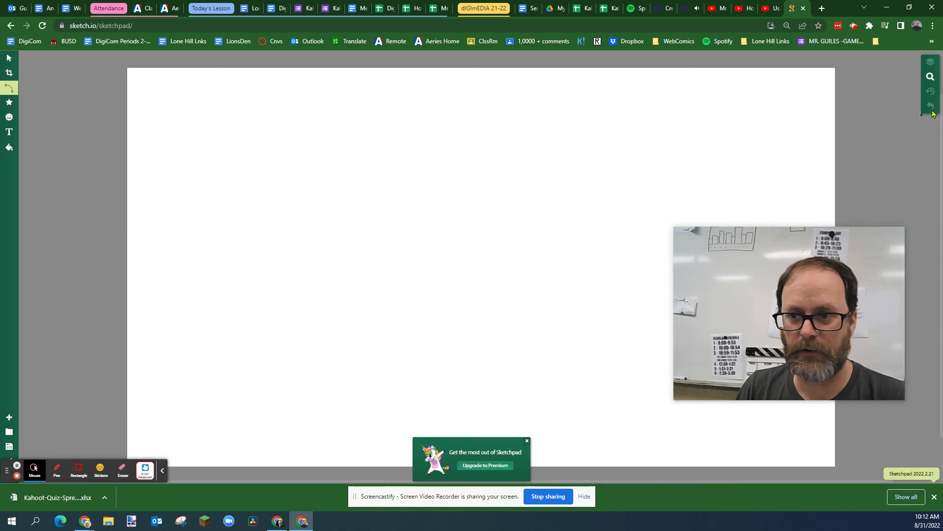
mouse_move(930, 76)
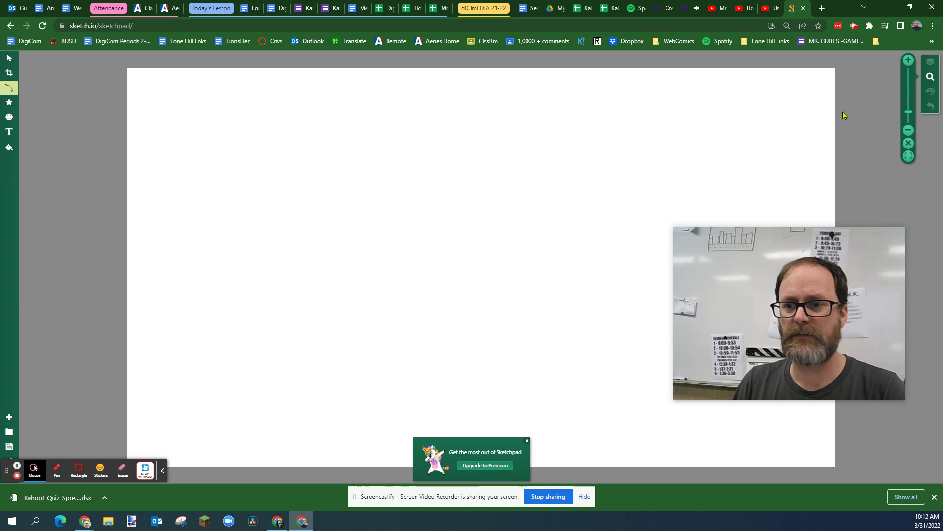
Zoom the canvas to fit, then zoom out one level for a margin
left_click(907, 157)
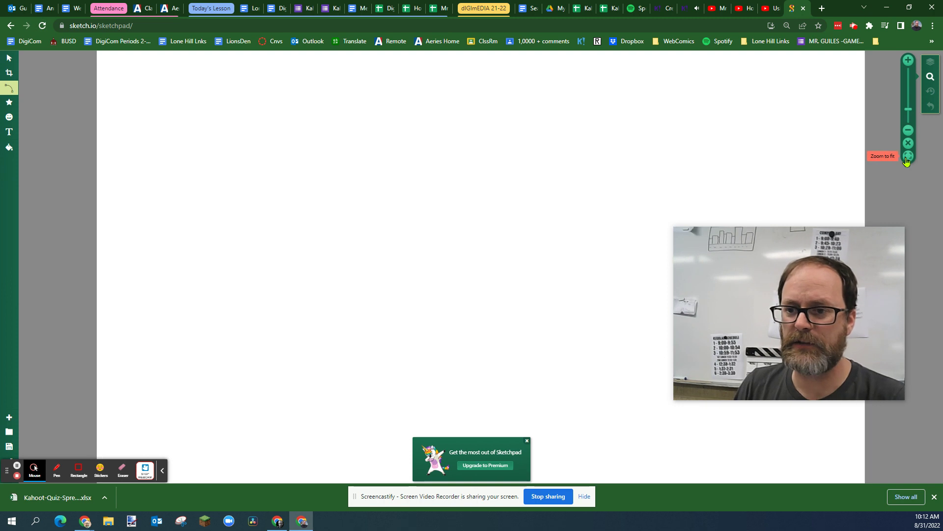
left_click(909, 131)
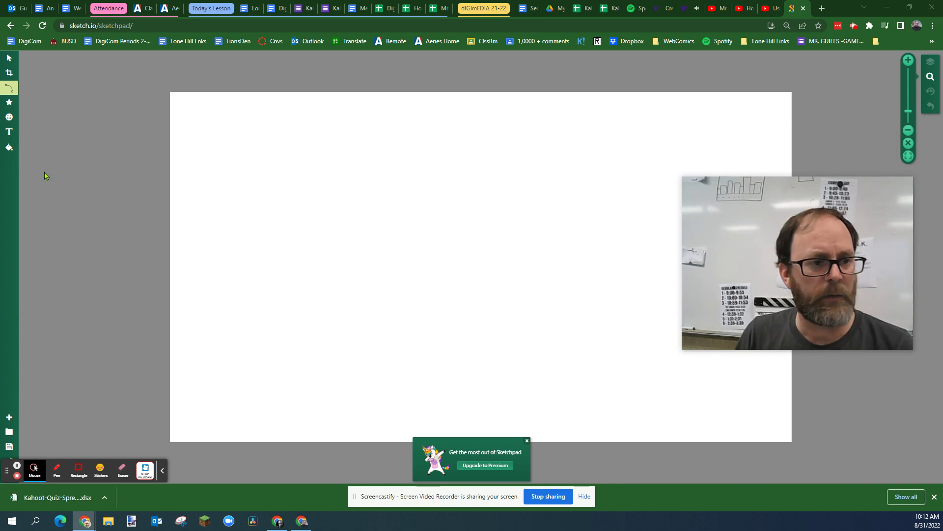
Draw a straight black line edge to edge across the canvas with the Line brush
left_click(9, 88)
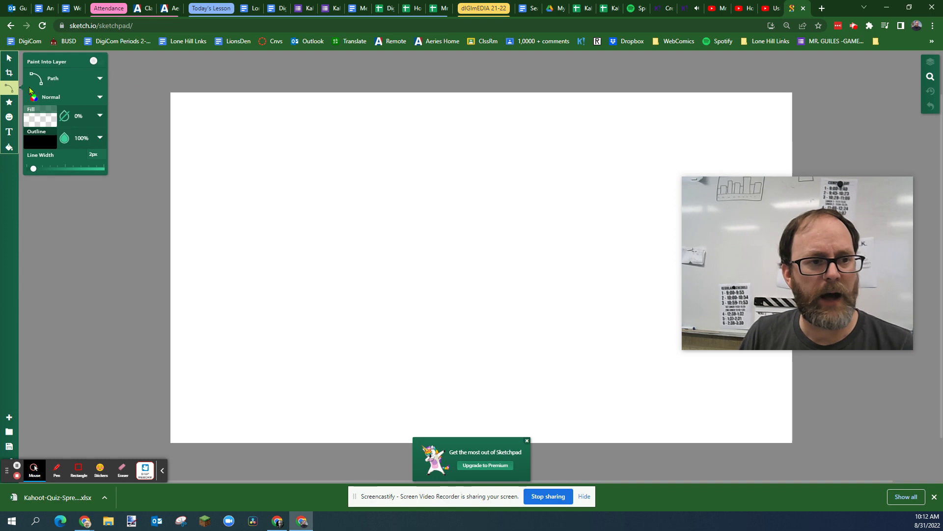
left_click(100, 80)
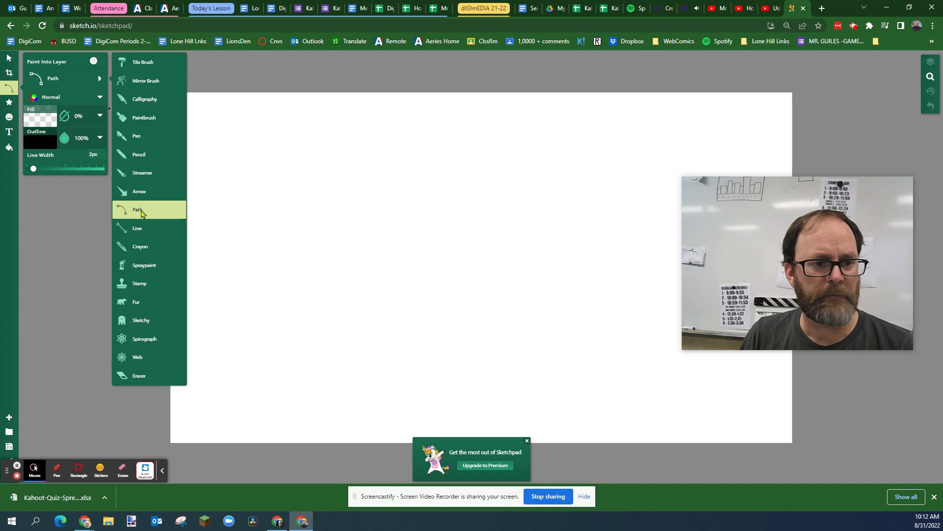
left_click(138, 229)
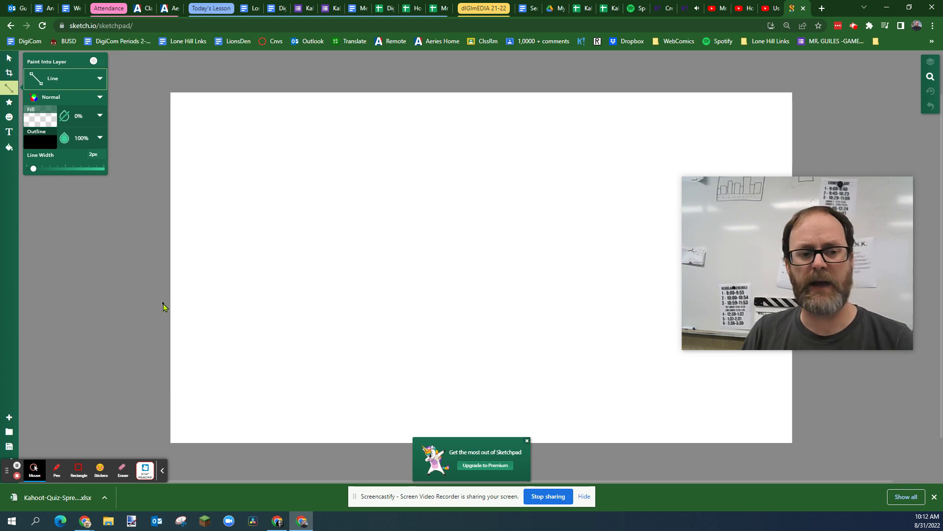
left_click_drag(163, 303, 804, 306)
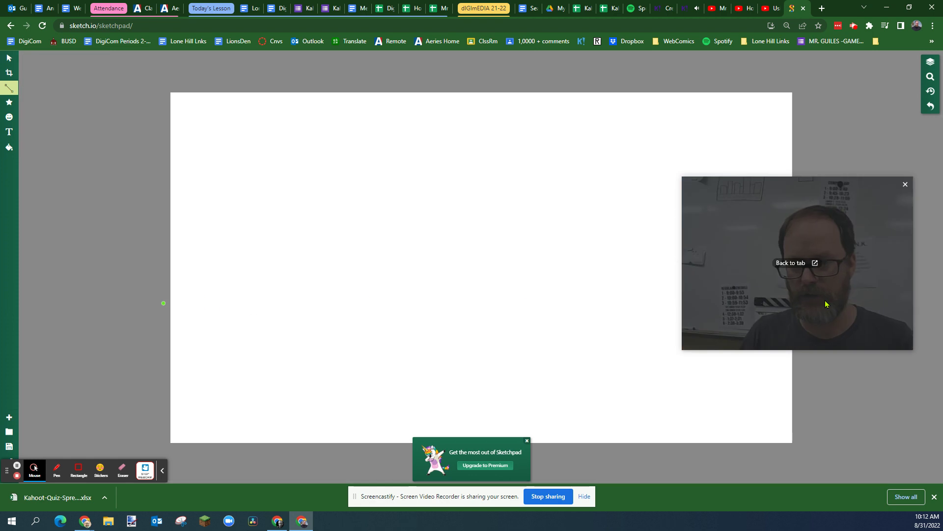
left_click(826, 304)
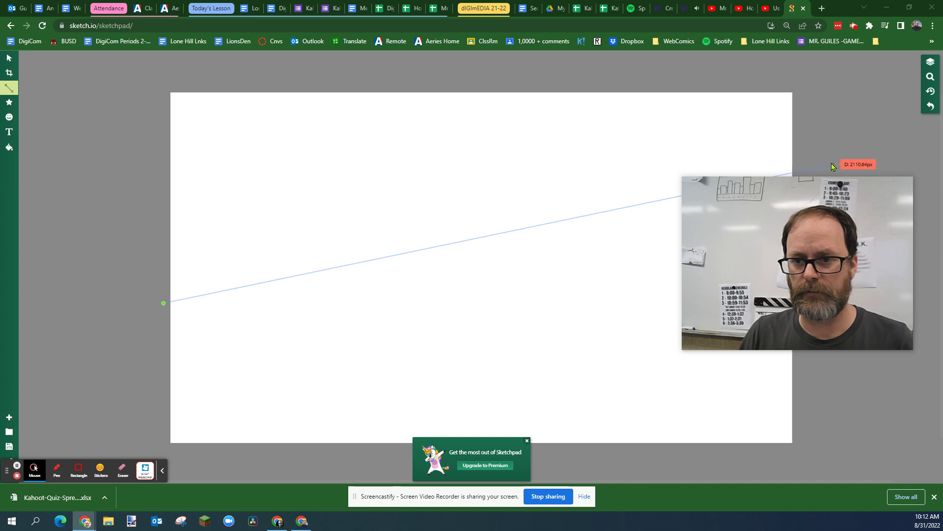
left_click_drag(820, 230, 838, 117)
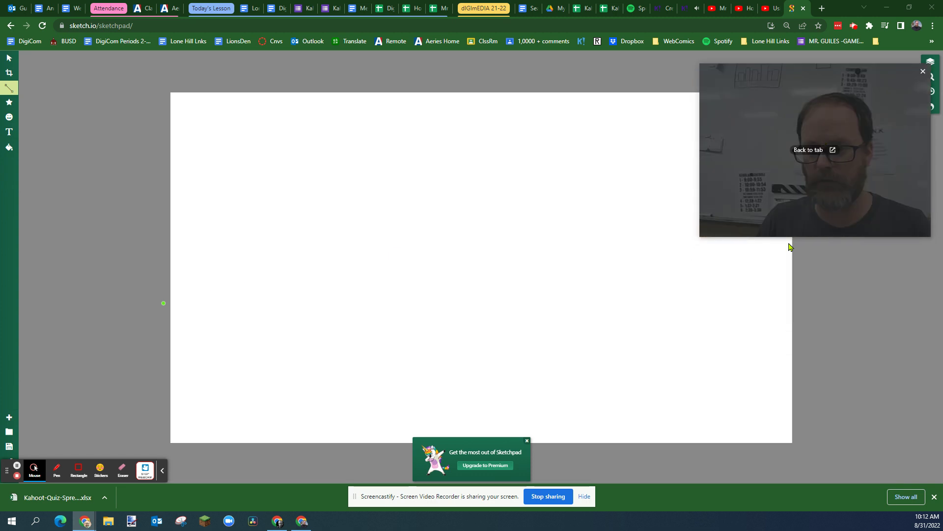
left_click(811, 305)
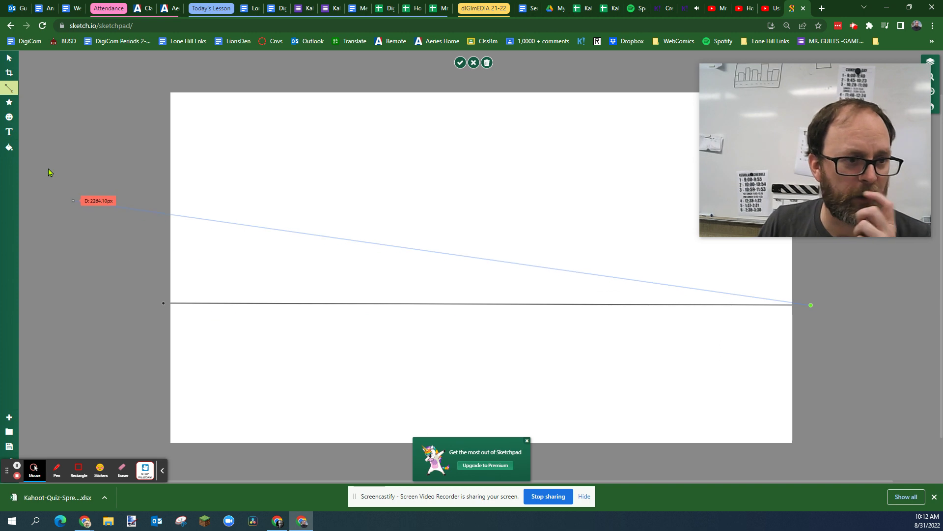
Thicken the horizon line to 19 px and confirm it
left_click(13, 92)
left_click_drag(33, 170, 46, 170)
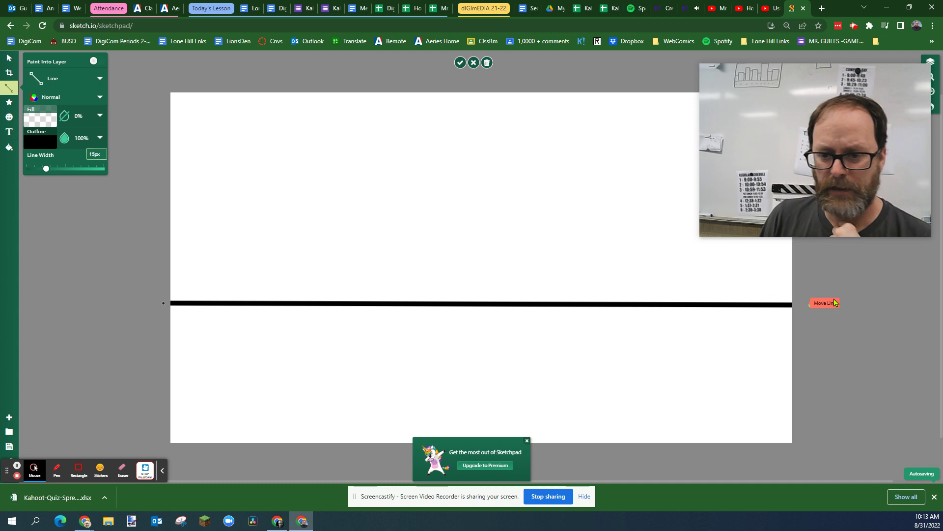
left_click(806, 297)
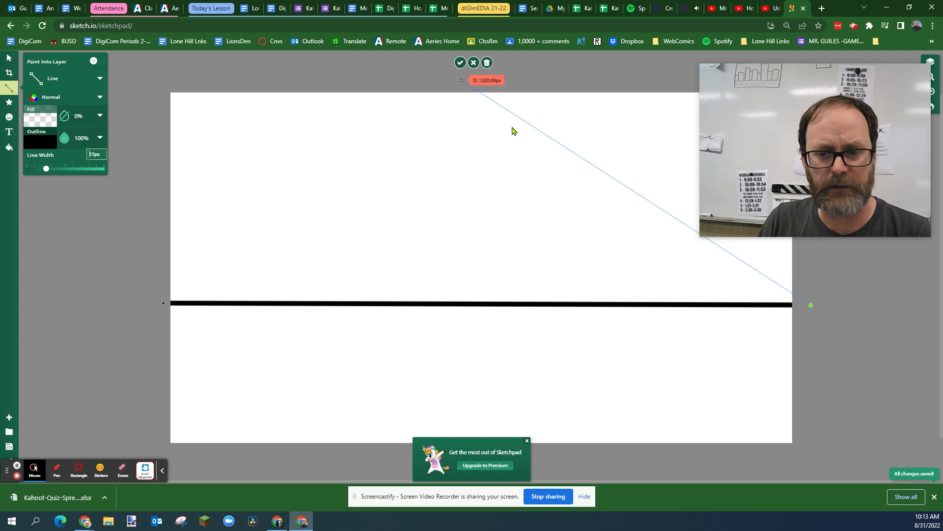
left_click(812, 307)
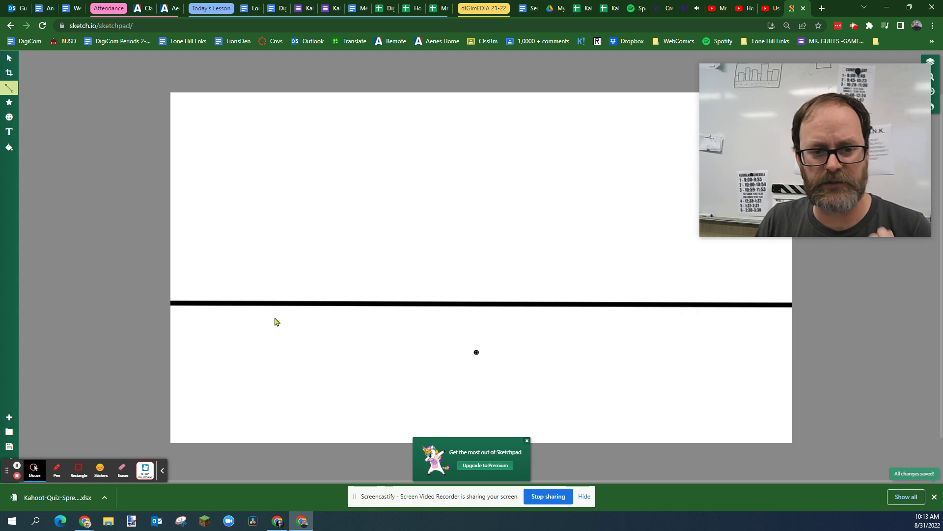
Switch the fill tool from Vector Fill to Pixel Fill mode
left_click(9, 147)
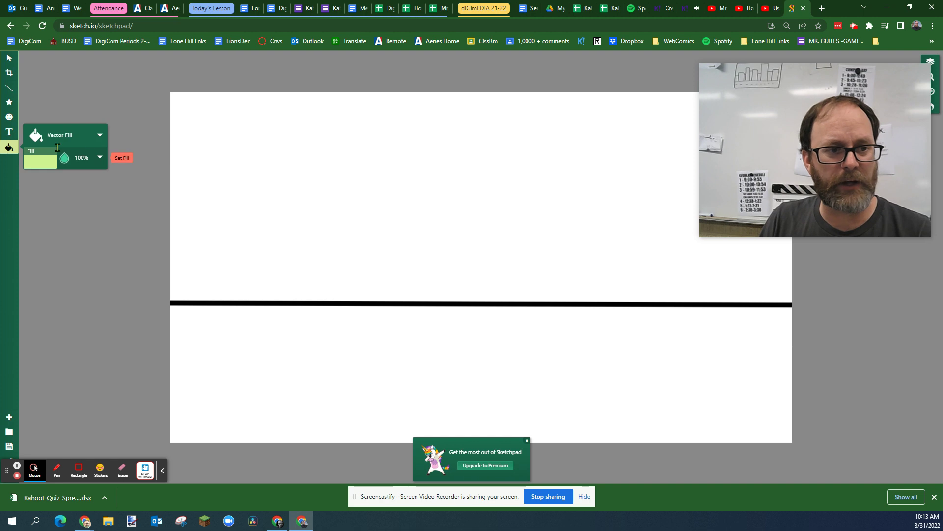
left_click(99, 139)
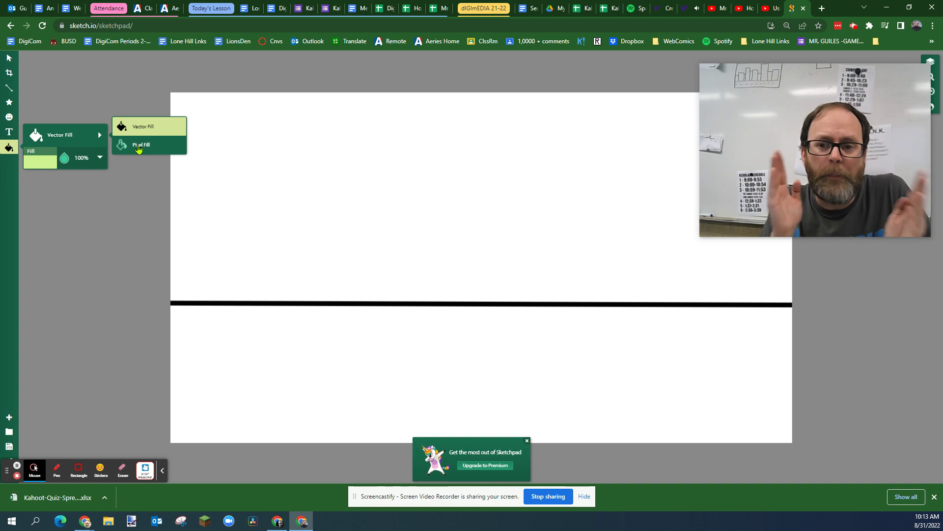
left_click(139, 148)
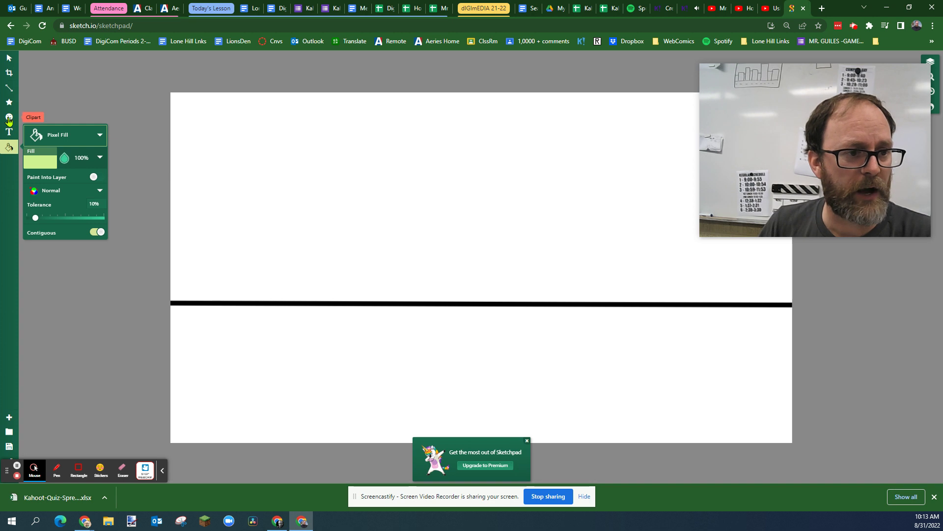
left_click(9, 101)
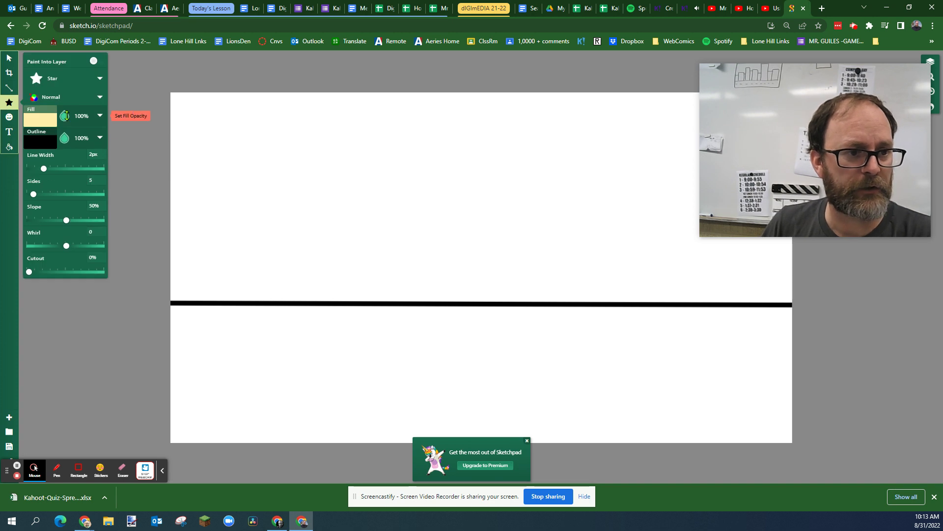
Set the shape tool to outline-only squares with 0% fill opacity
left_click(64, 116)
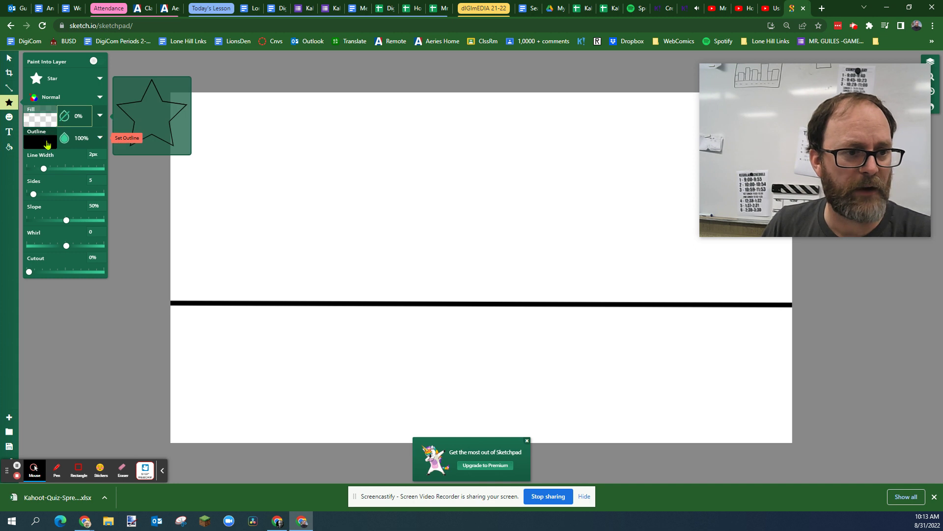
left_click(96, 79)
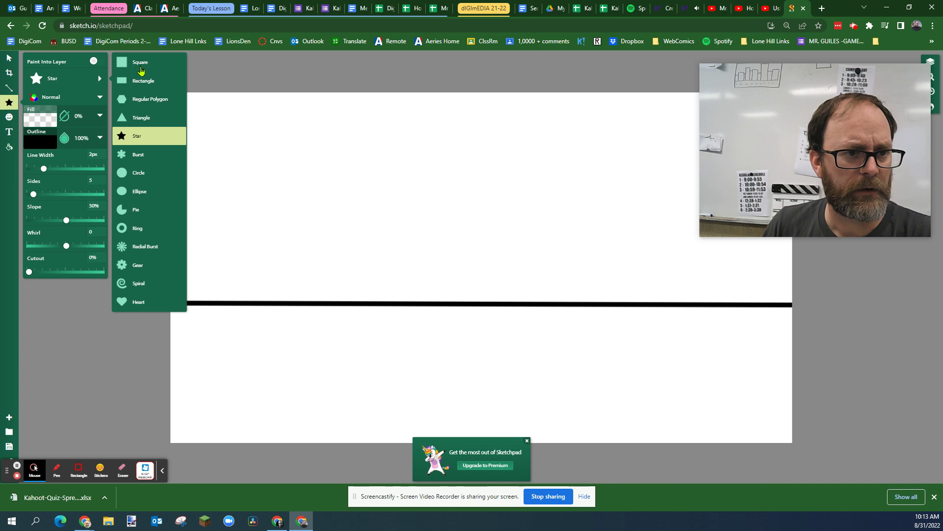
left_click(140, 70)
Draw five hollow squares of varied sizes and tilts above the horizon, one diamond-like
left_click_drag(257, 155, 285, 182)
left_click_drag(376, 184, 418, 231)
left_click_drag(523, 185, 570, 239)
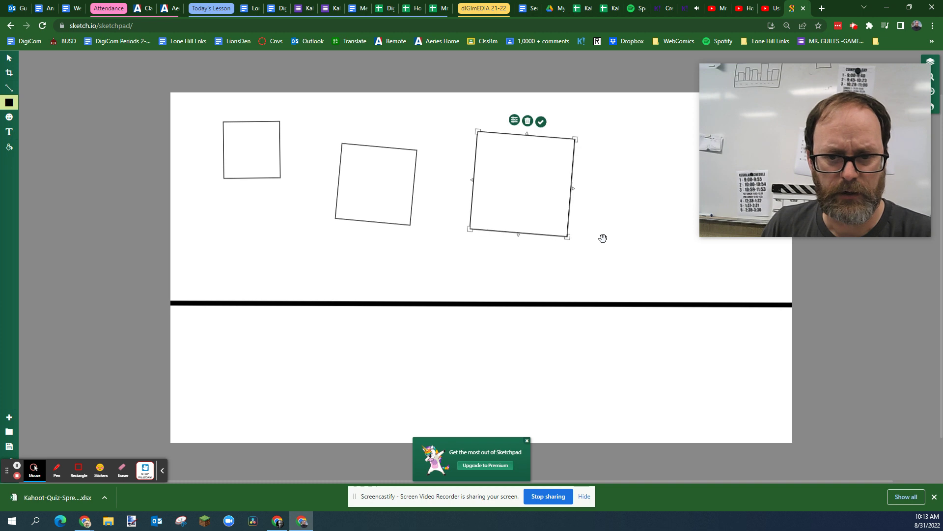
left_click_drag(636, 179, 666, 224)
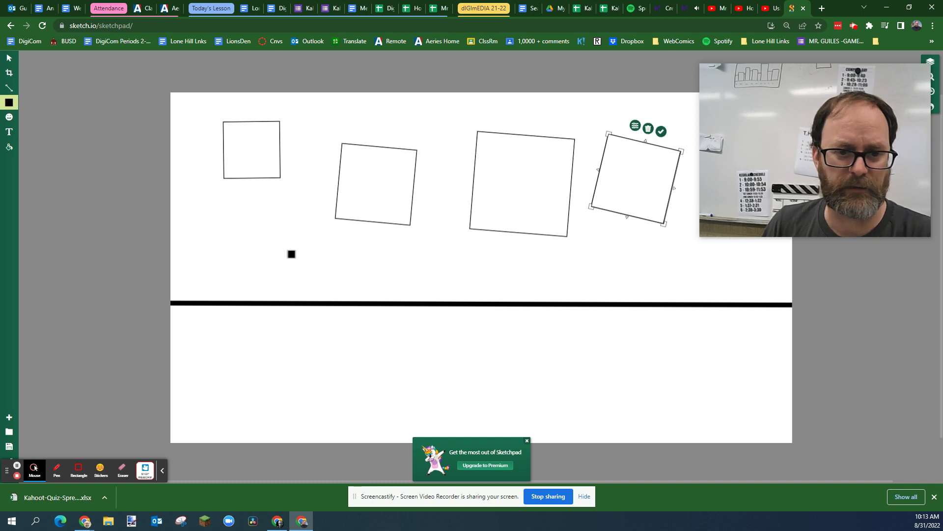
left_click_drag(218, 206, 243, 205)
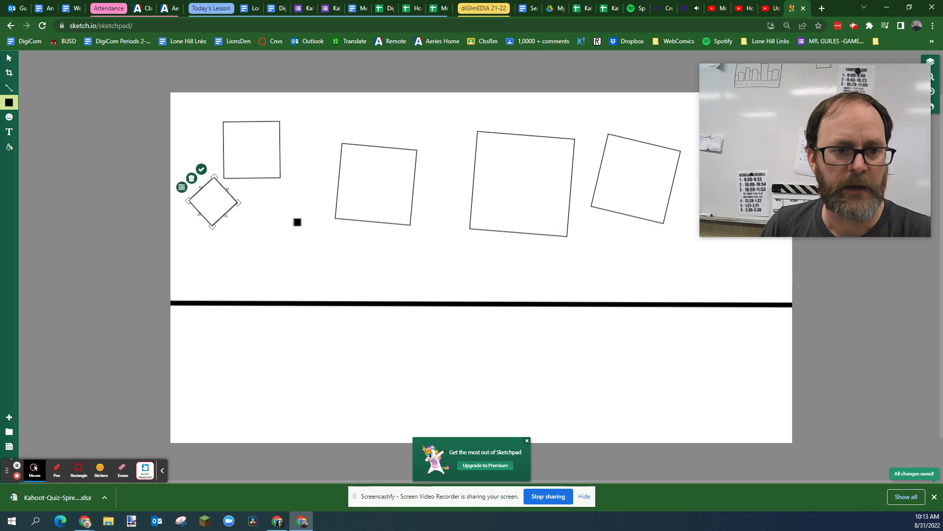
Fill the sky above the horizon with light blue (#63e1ff) and commit it
left_click(8, 147)
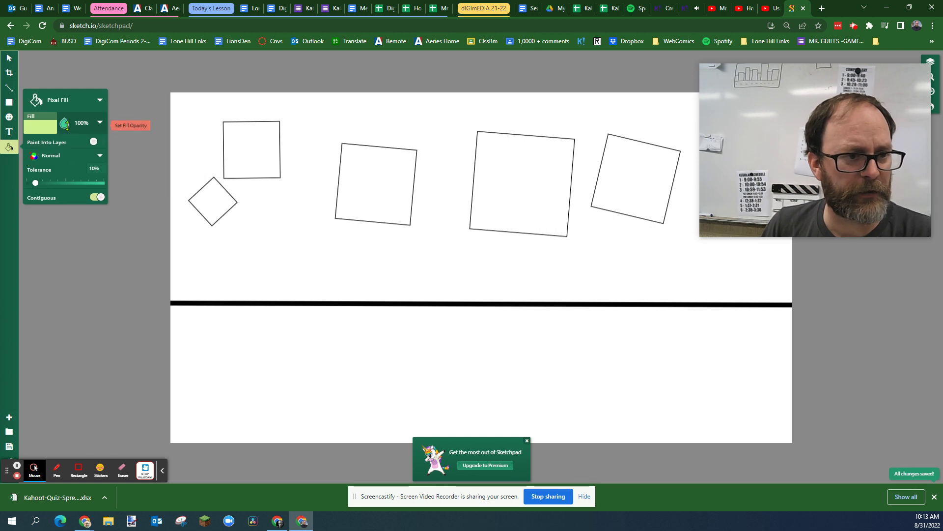
left_click(42, 128)
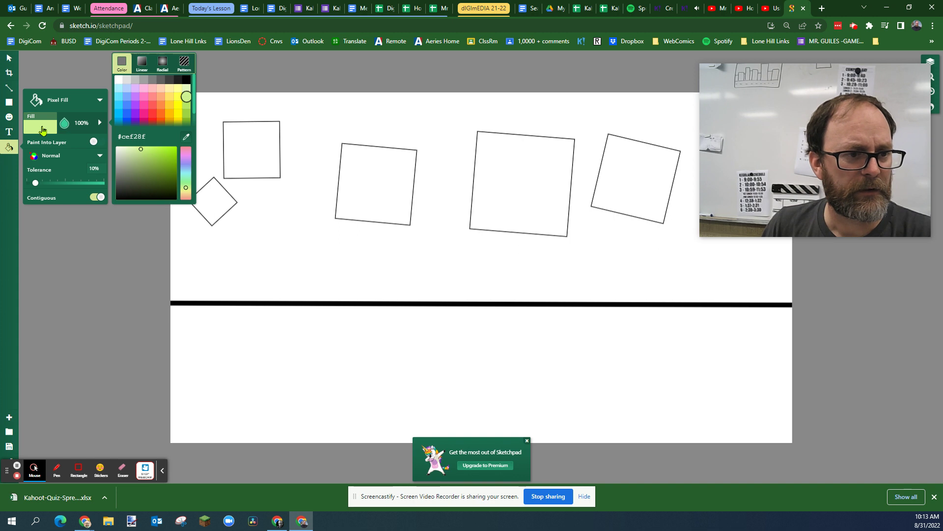
left_click(118, 96)
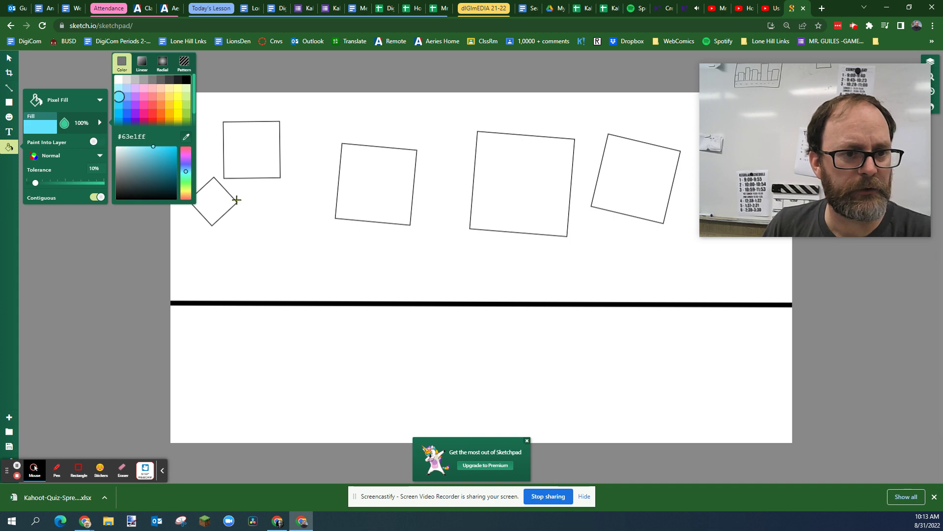
left_click(268, 266)
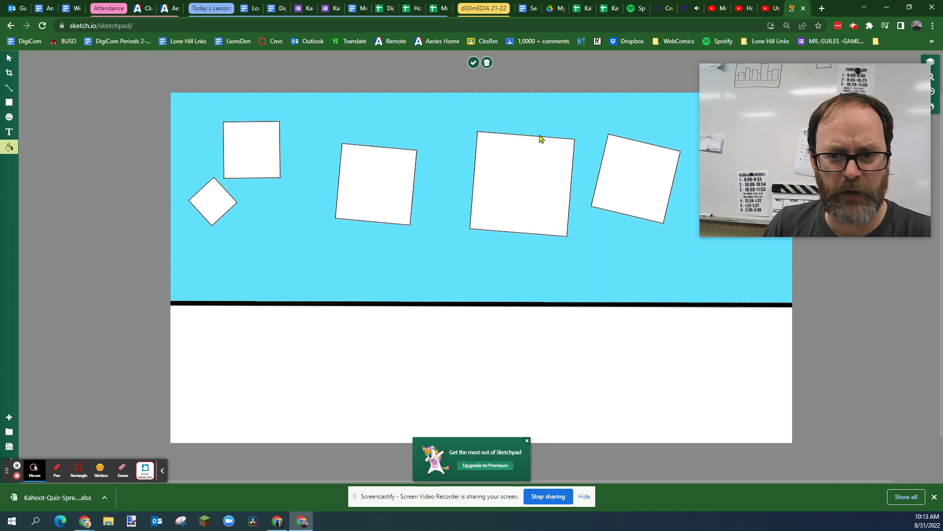
left_click_drag(804, 149, 750, 174)
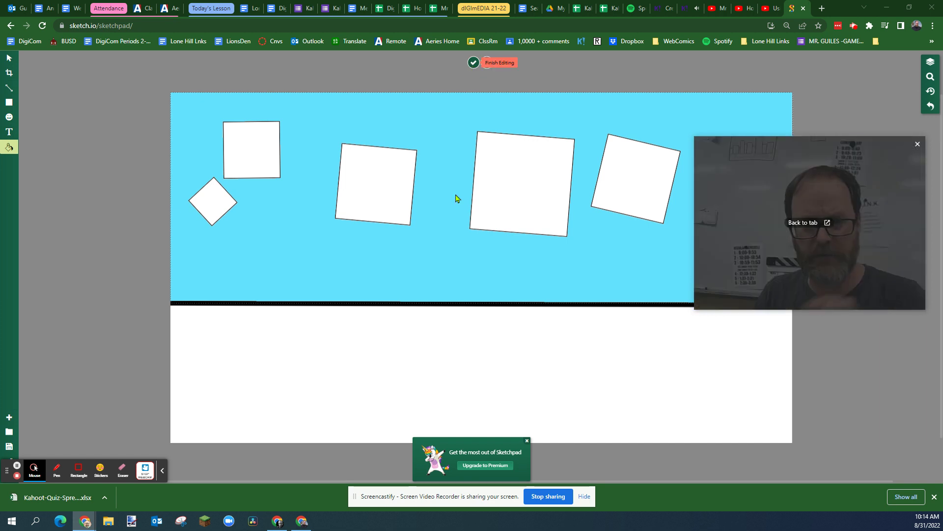
left_click(473, 64)
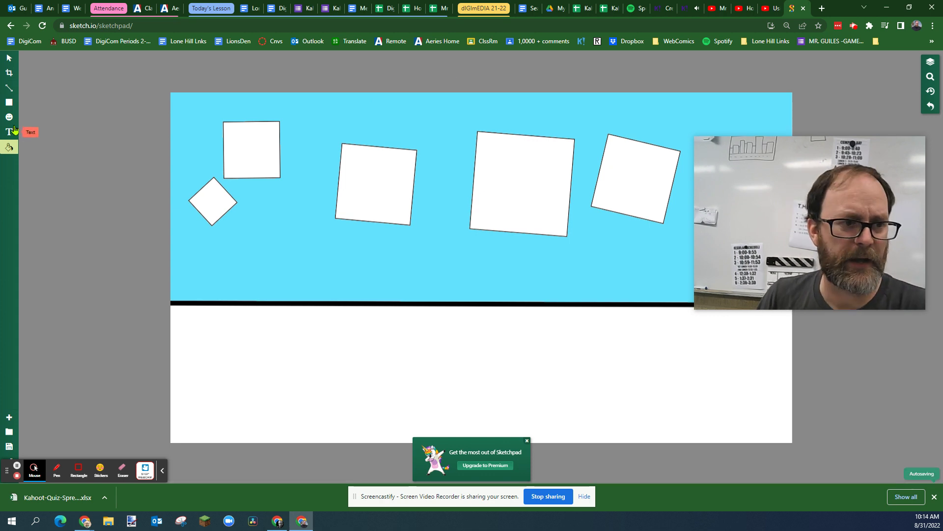
Fill the area below the horizon with lime green (#9dd241) and commit it
left_click(10, 147)
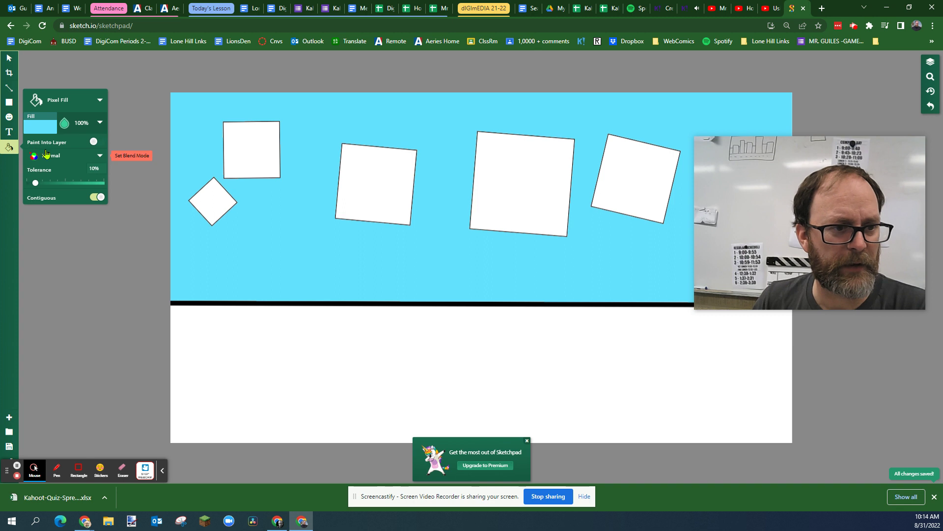
left_click(41, 124)
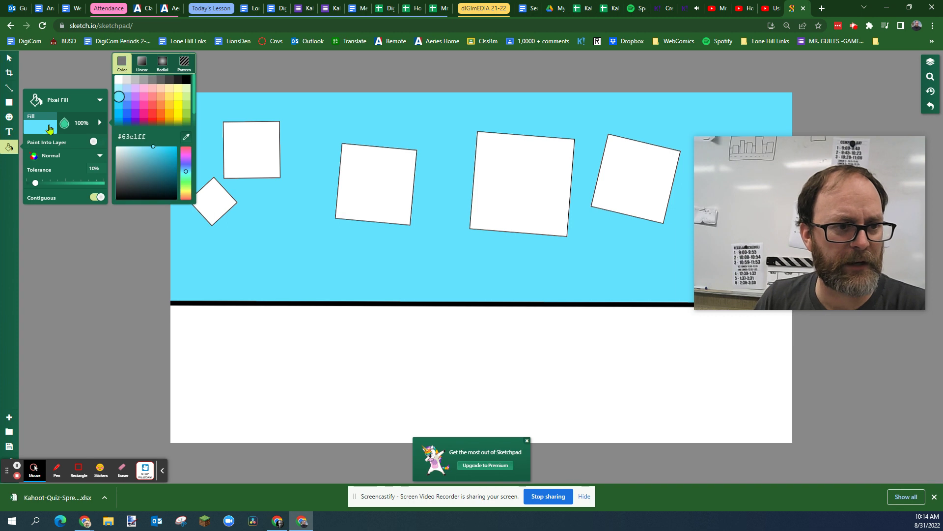
left_click(187, 116)
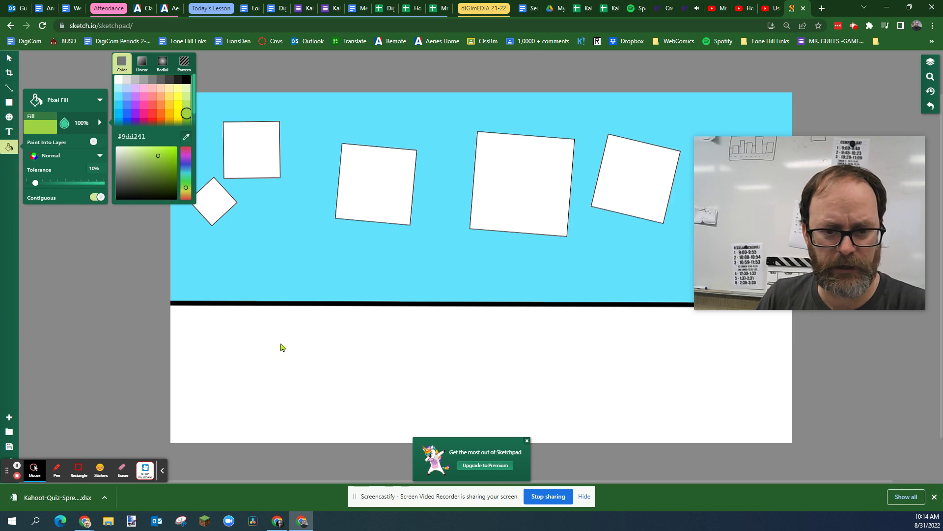
left_click(283, 347)
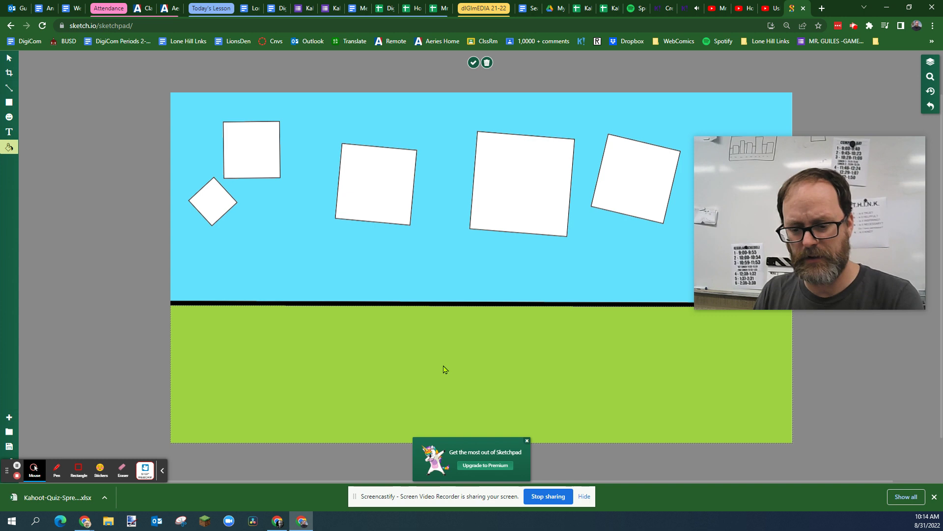
key("Return")
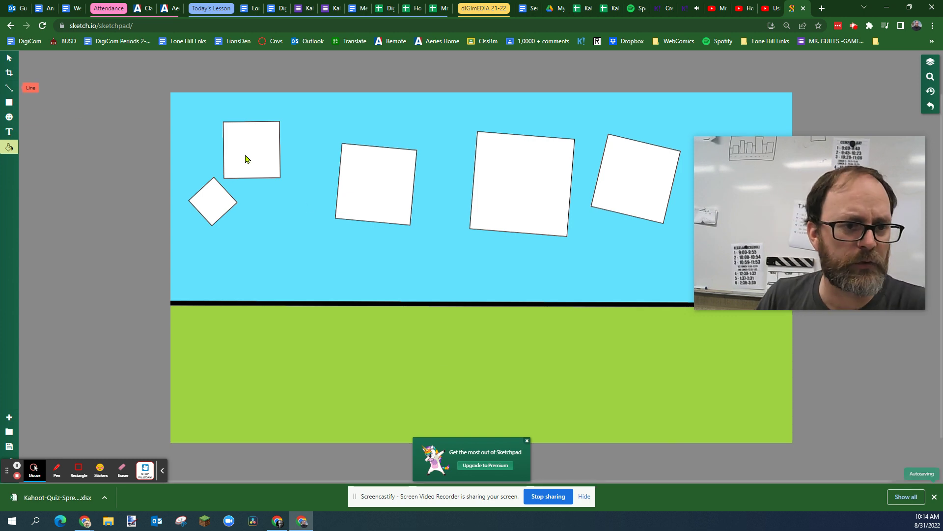
left_click(9, 146)
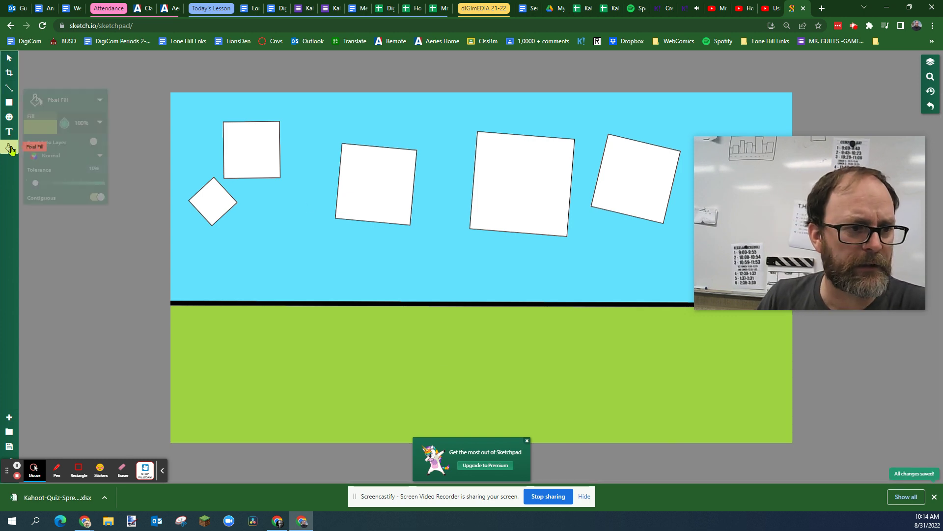
left_click(269, 150)
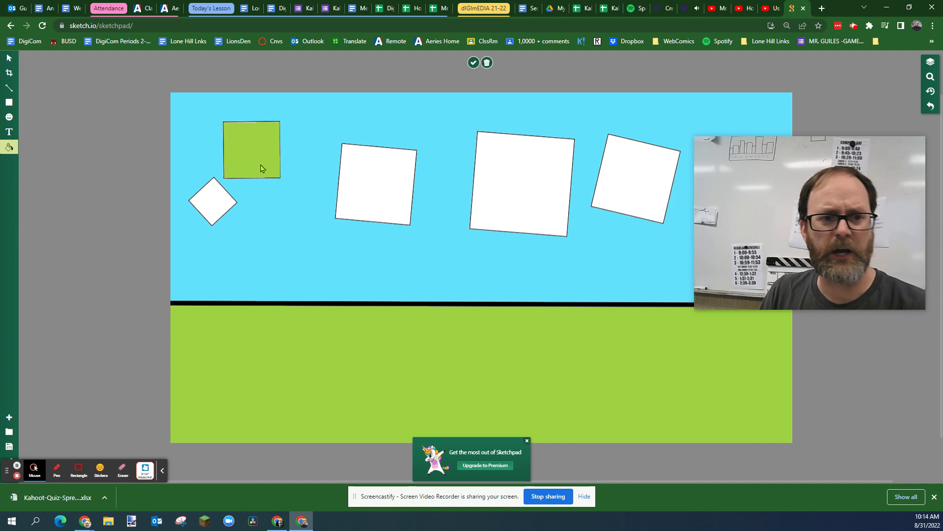
scroll(260, 154, "down", 1)
scroll(259, 172, "up", 2)
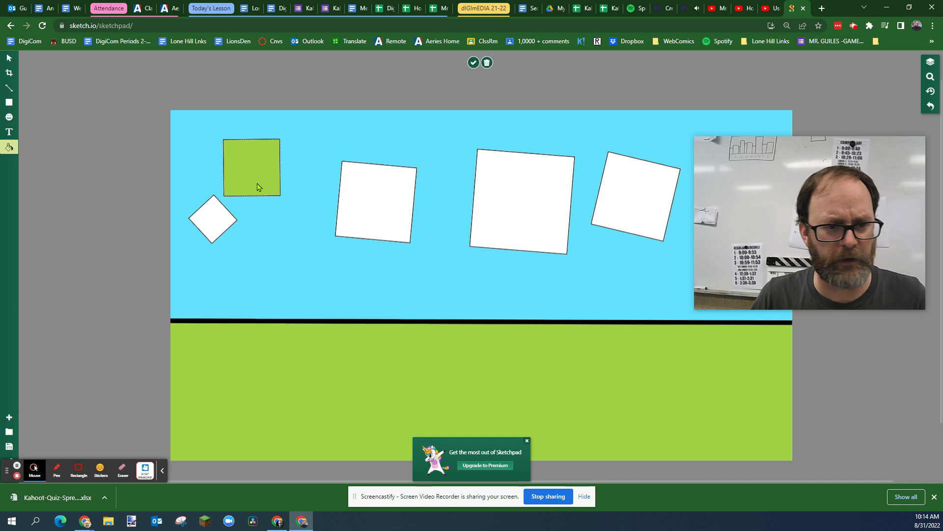
key("ctrl+z")
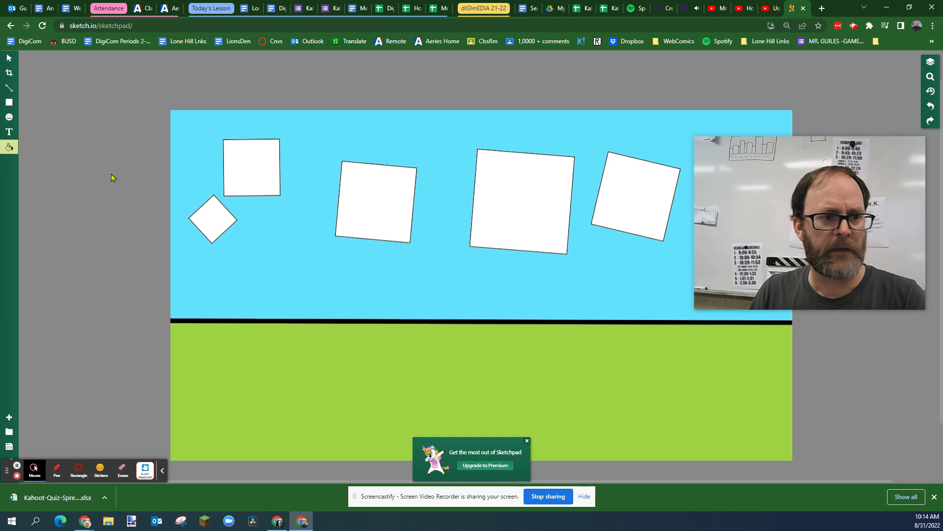
left_click(9, 146)
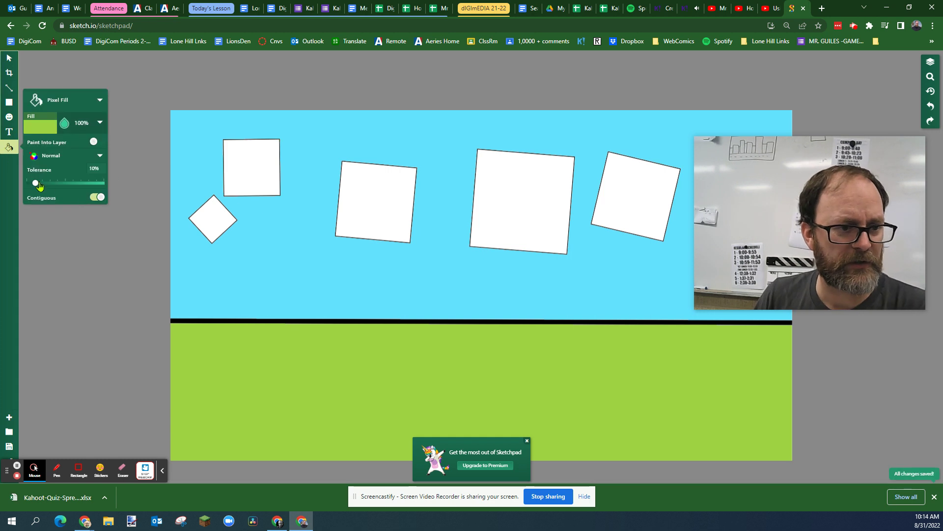
left_click(248, 172)
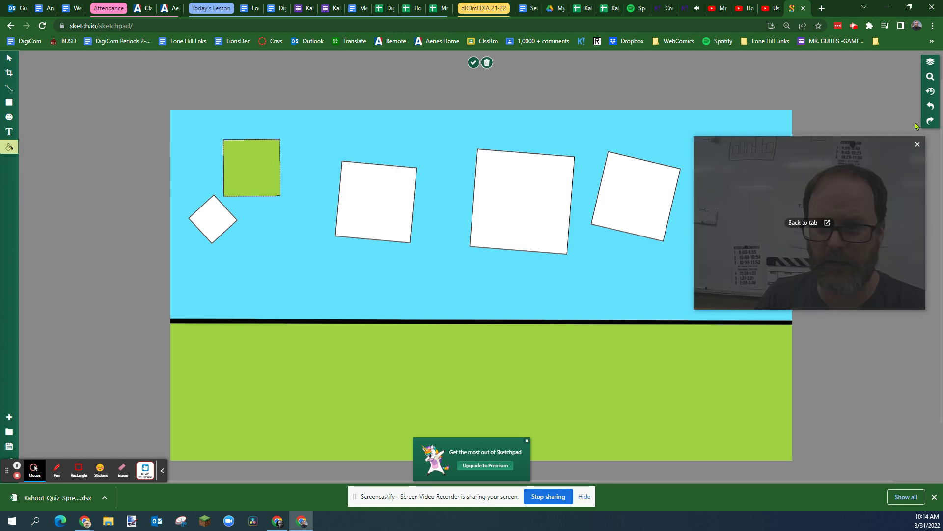
left_click(932, 79)
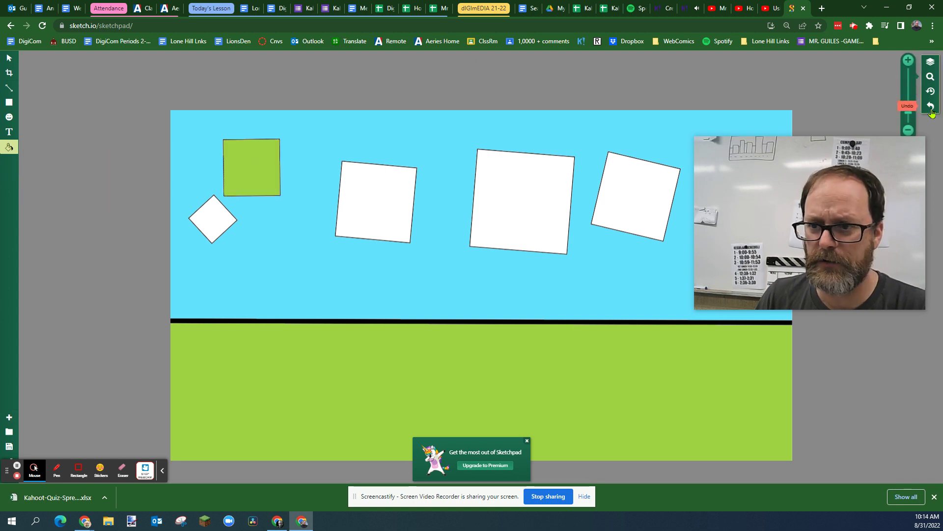
left_click_drag(908, 113, 909, 102)
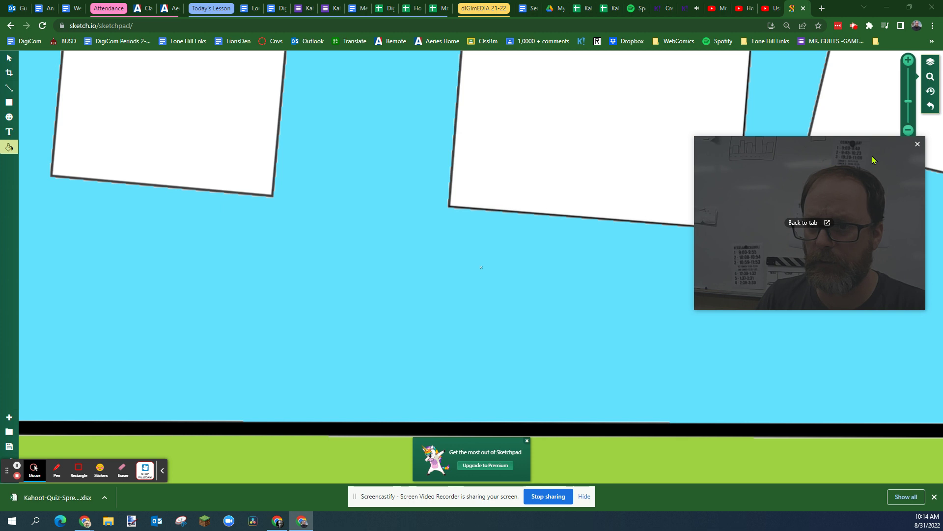
left_click_drag(696, 190, 704, 253)
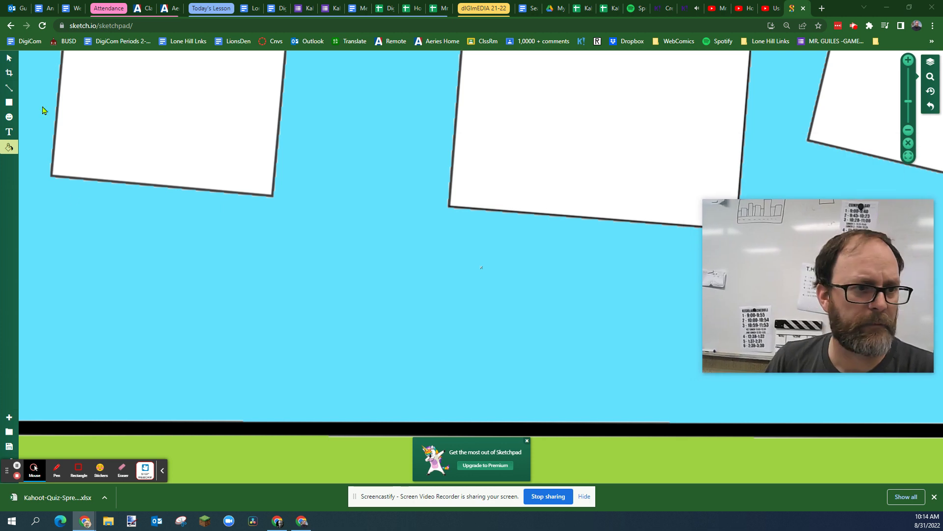
left_click(9, 58)
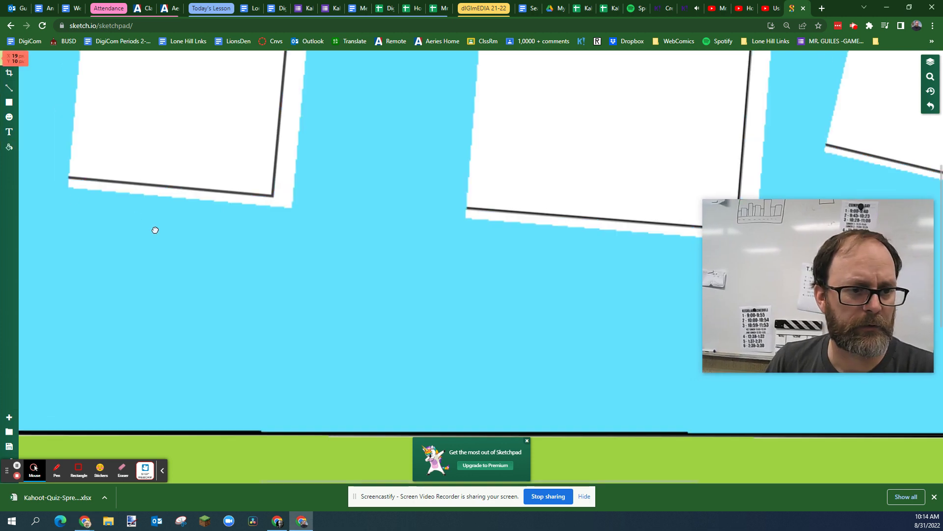
key("ctrl+z")
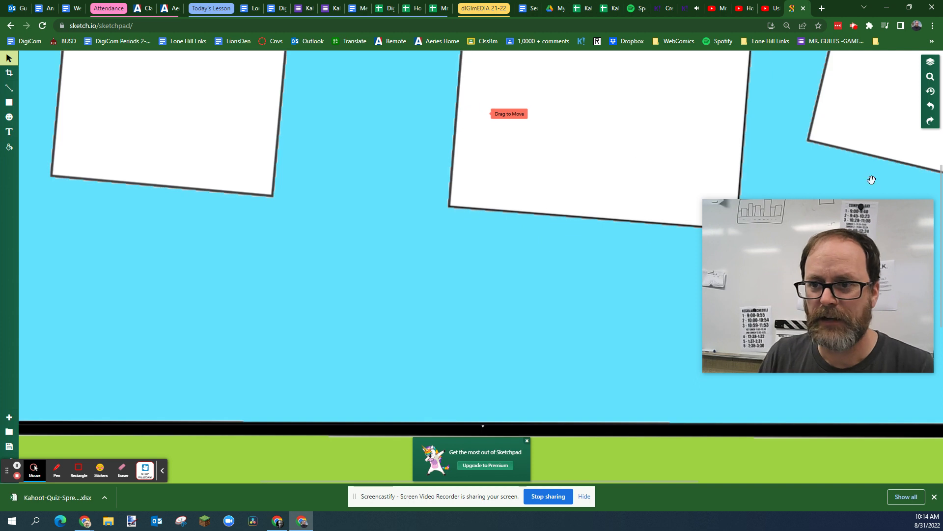
left_click(930, 76)
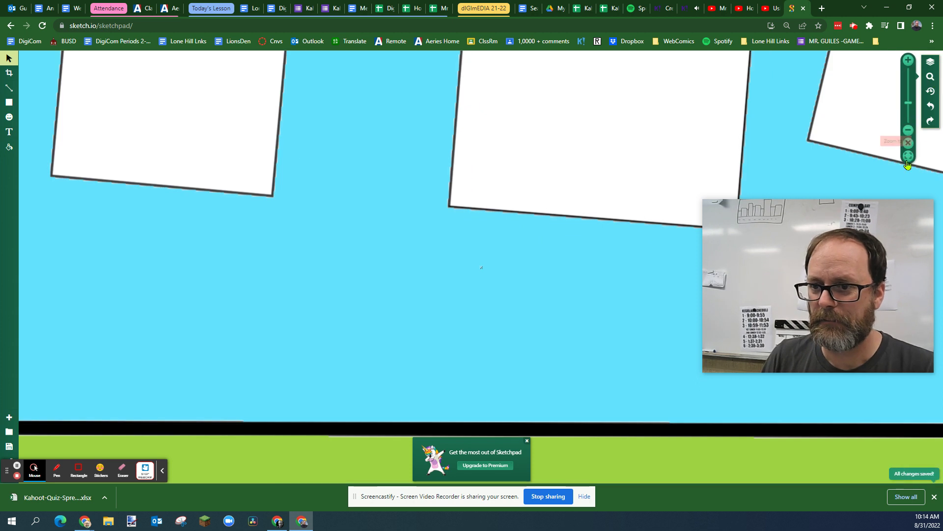
left_click(908, 157)
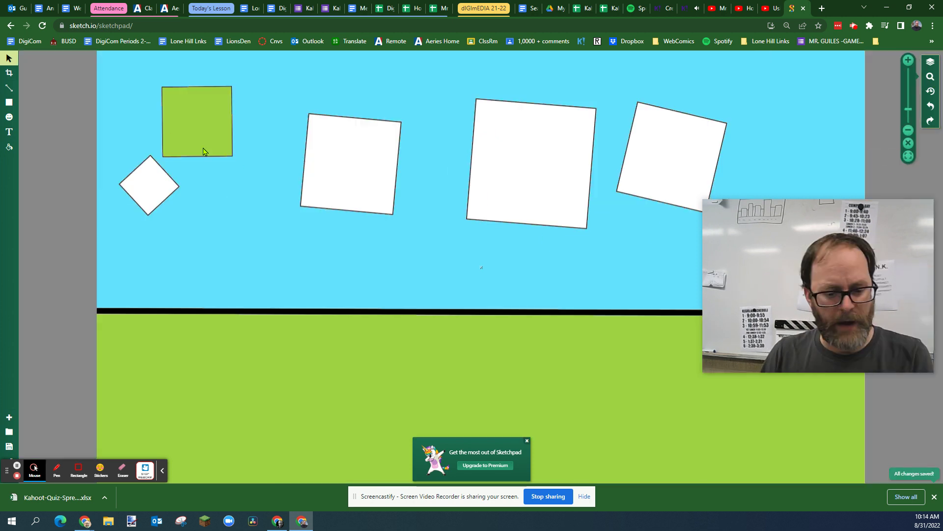
key("ctrl+z")
left_click(265, 167)
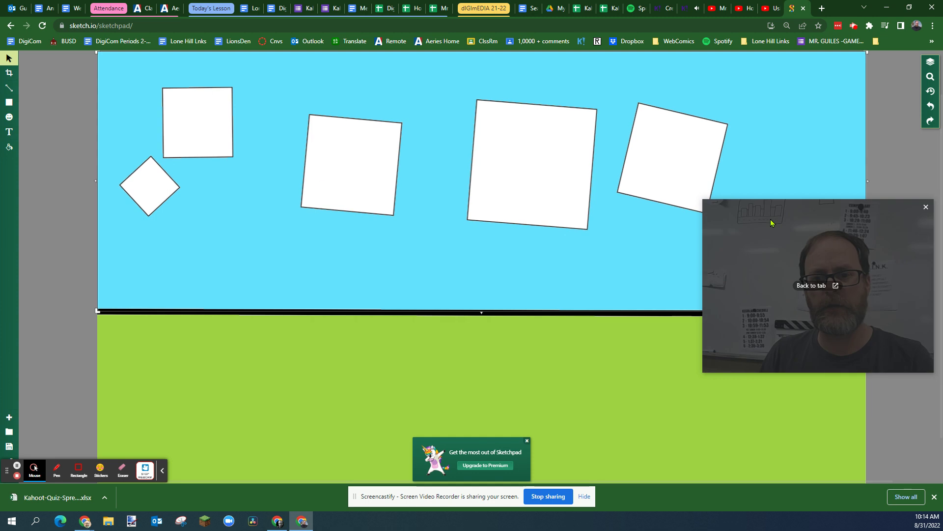
left_click_drag(770, 233, 751, 151)
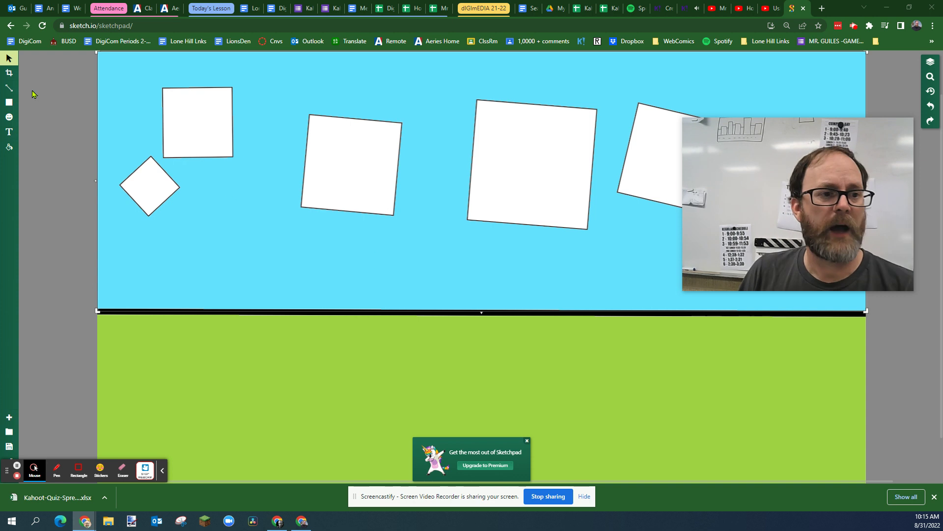
Create a fresh 1920×1080 colour-background canvas, then zoom out to view it whole
left_click(9, 418)
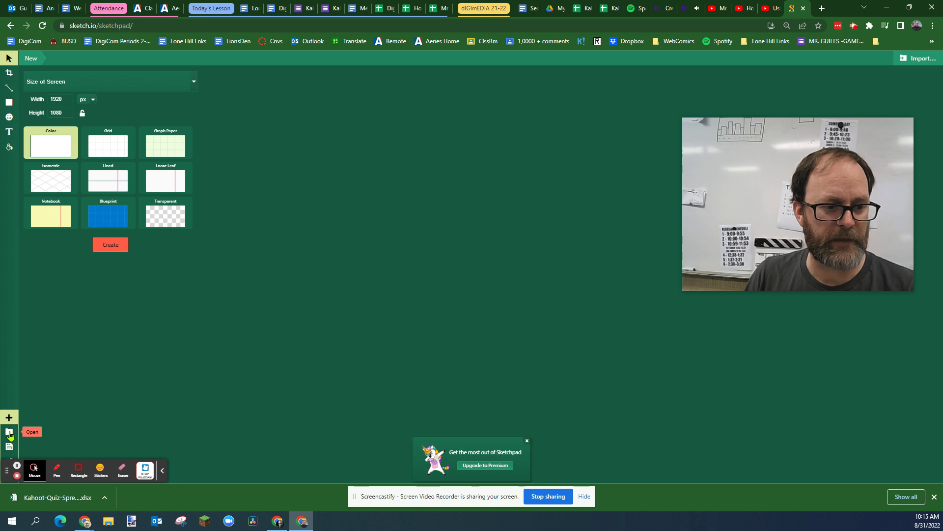
left_click(9, 433)
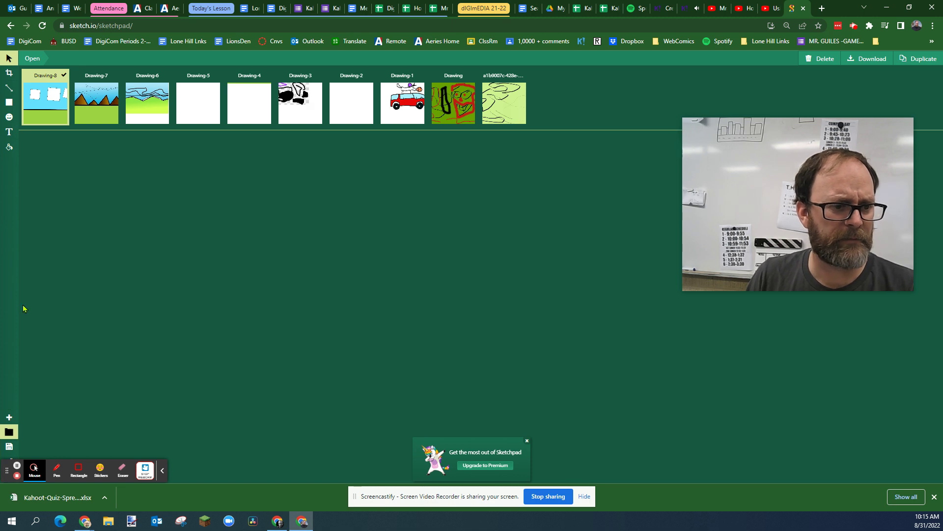
left_click(9, 418)
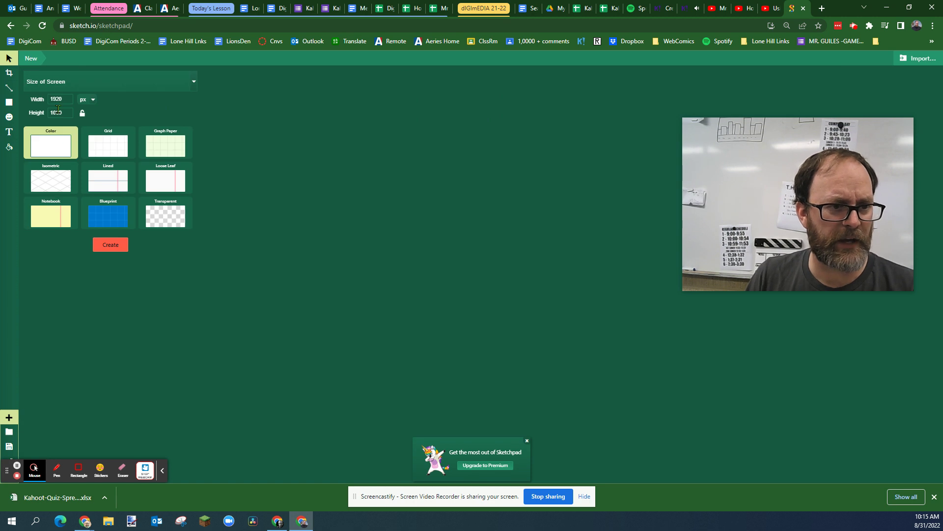
left_click(112, 245)
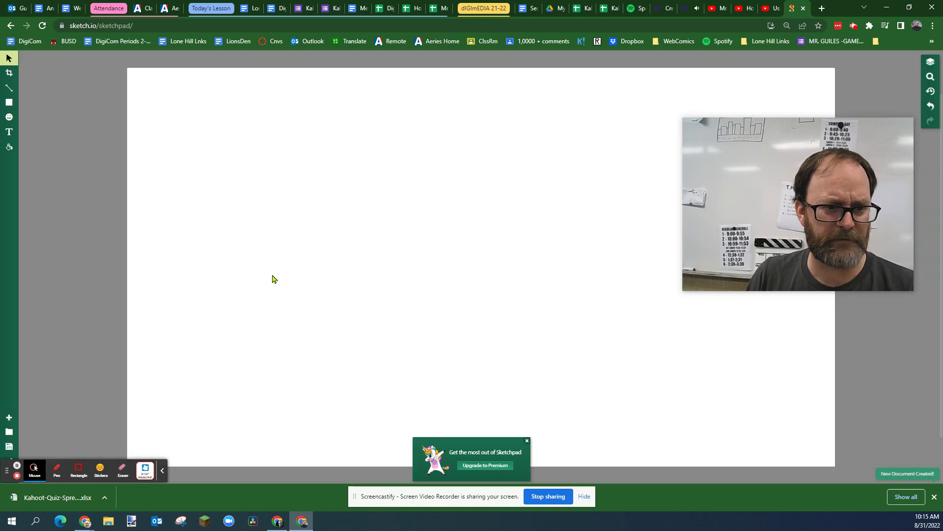
mouse_move(713, 238)
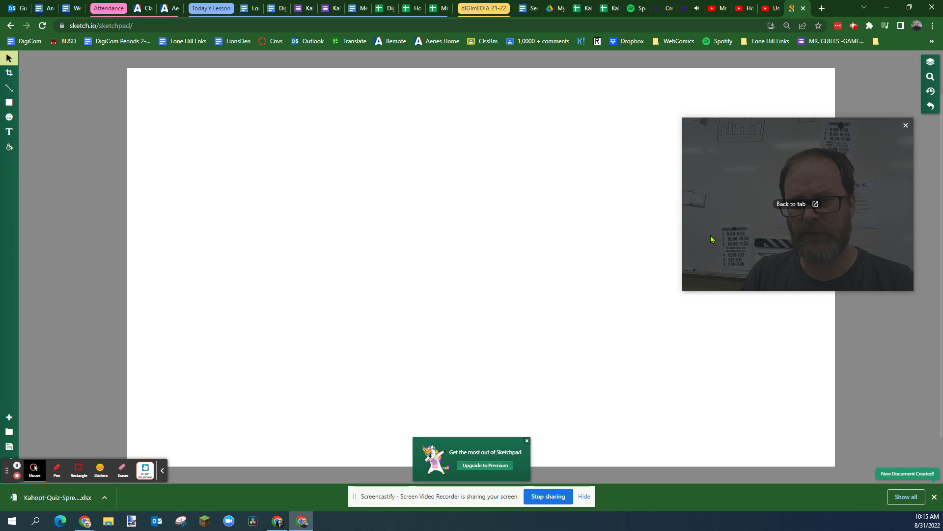
left_click(930, 77)
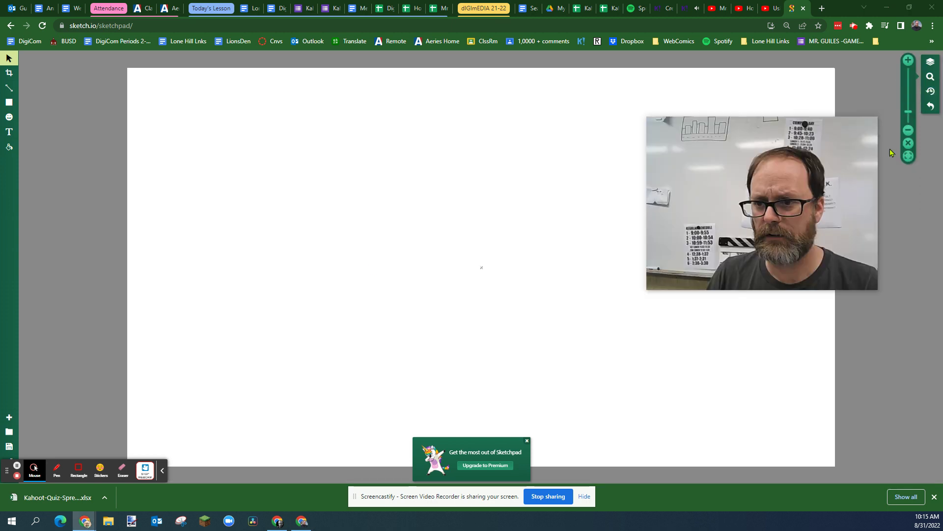
left_click(909, 132)
mouse_move(778, 211)
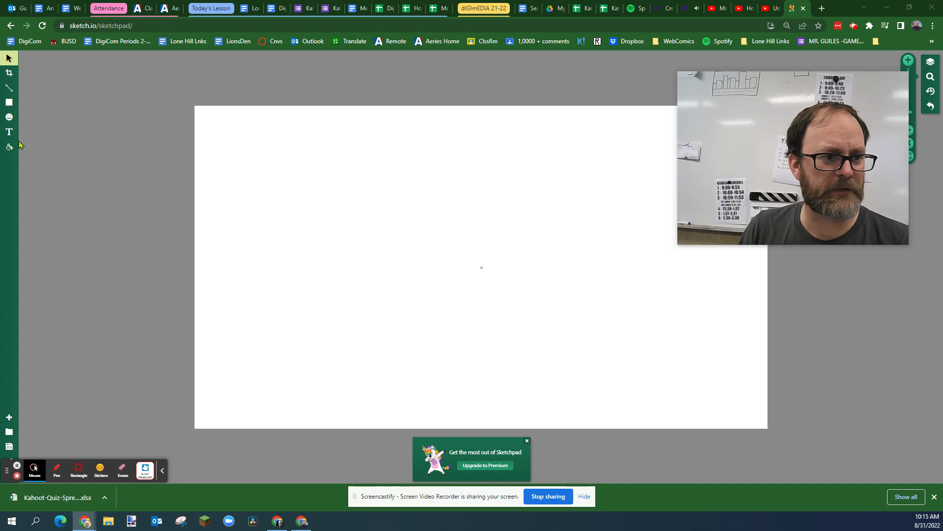
Draw a multi-point black shoreline rising from the bottom edge to the right edge
left_click(10, 90)
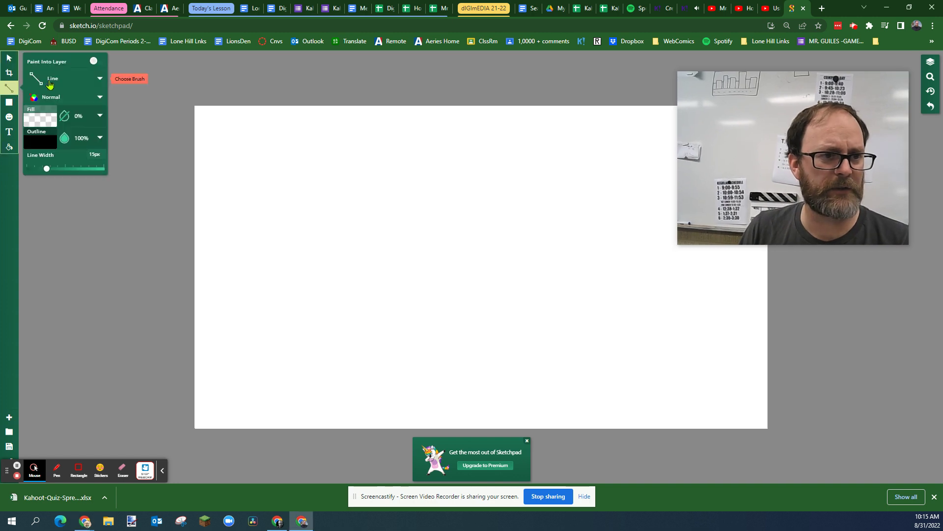
left_click(50, 84)
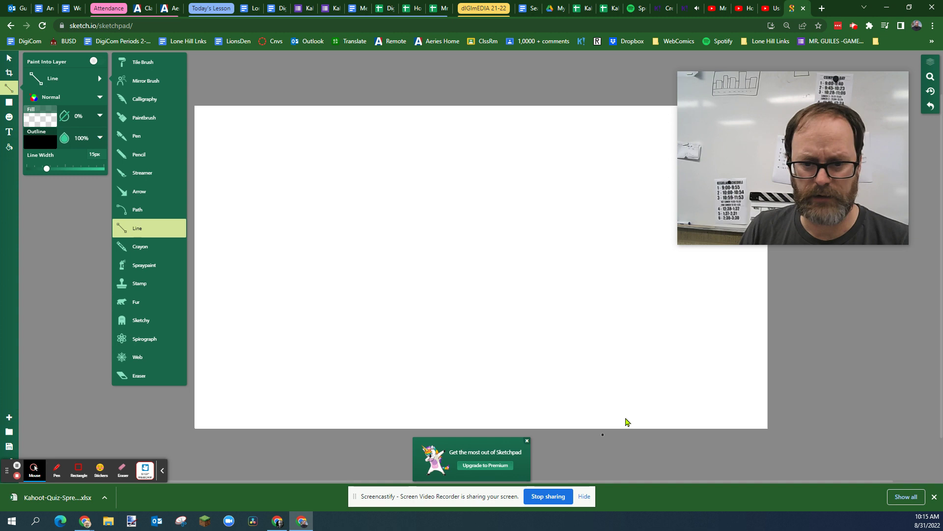
left_click(474, 431)
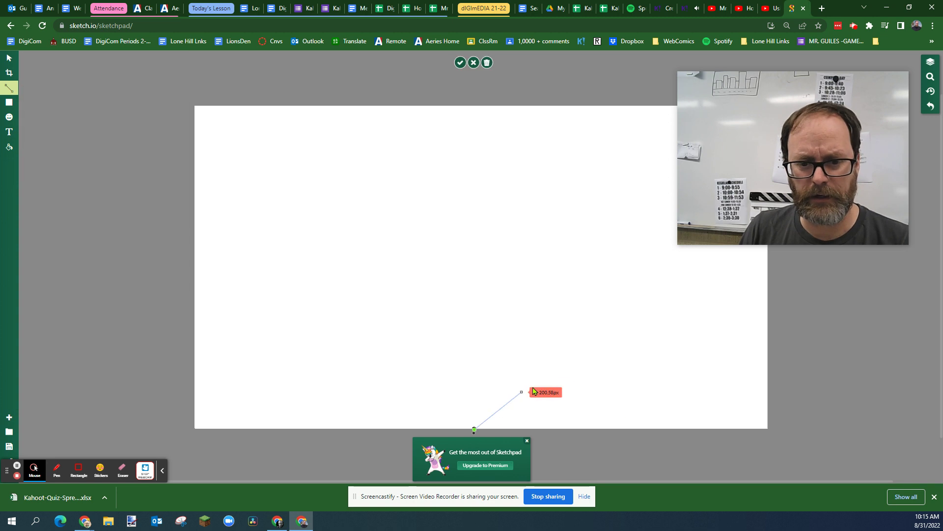
left_click(535, 385)
left_click(589, 359)
left_click(642, 340)
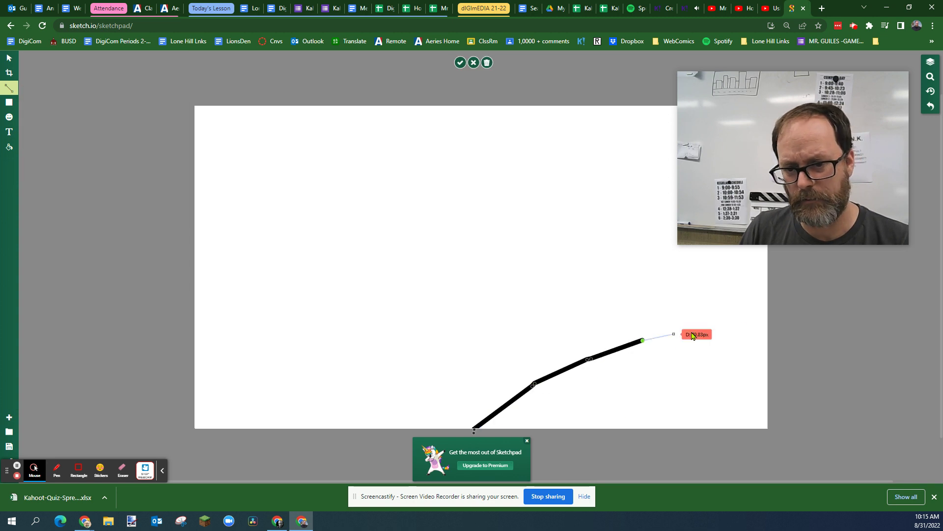
left_click(707, 327)
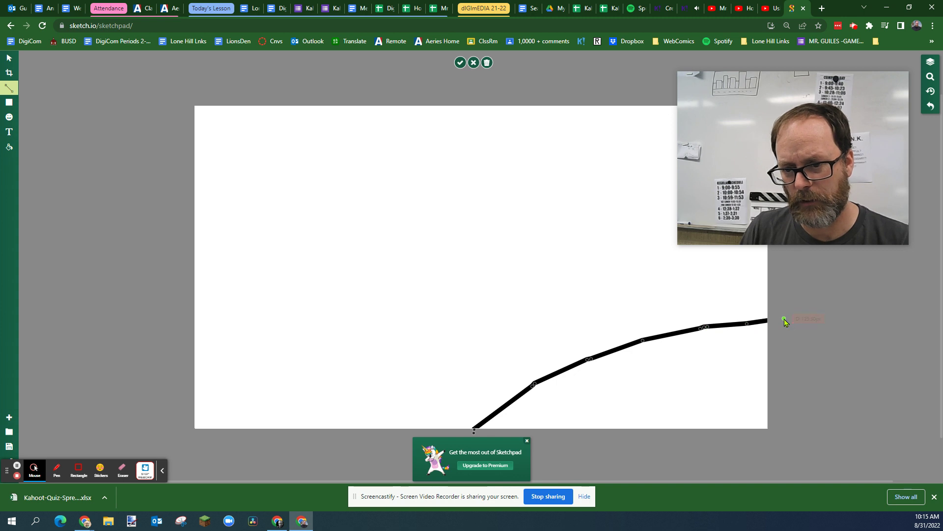
double_click(784, 320)
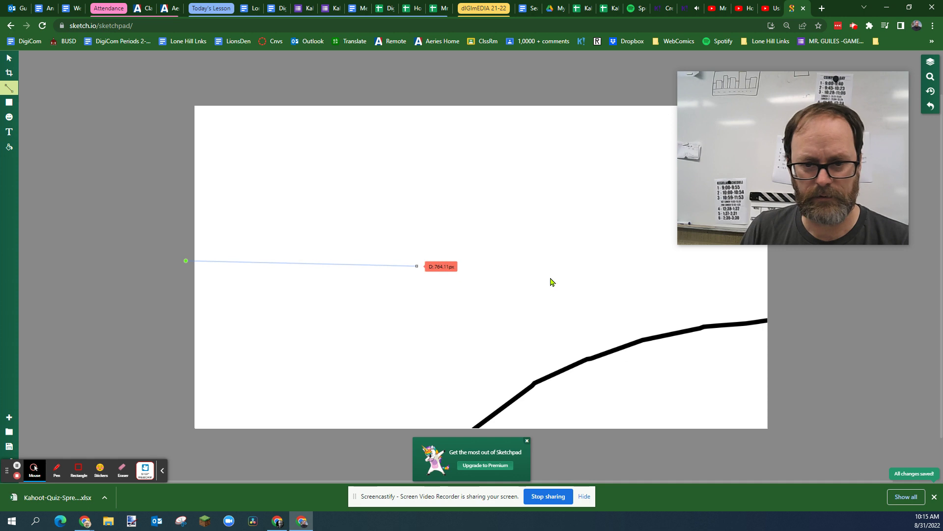
Draw a straight horizontal horizon line across the canvas above the shoreline
left_click(785, 258)
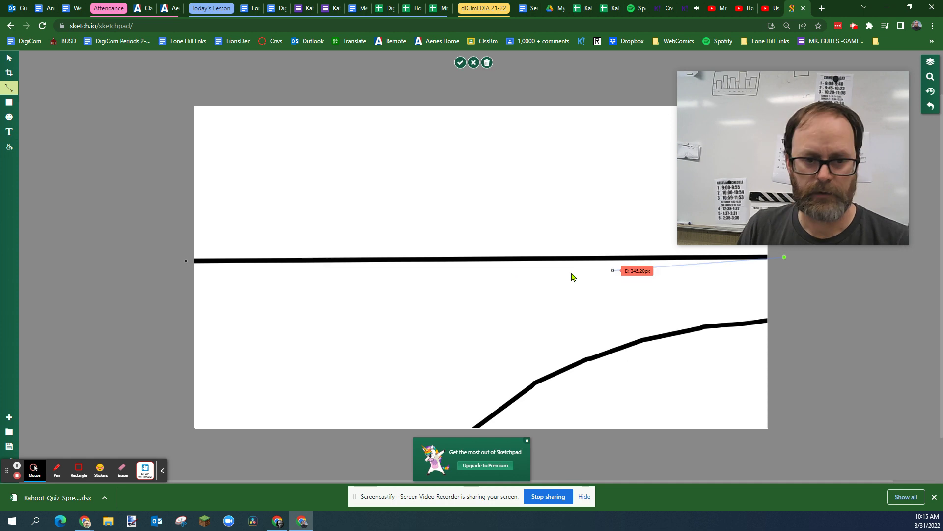
double_click(765, 258)
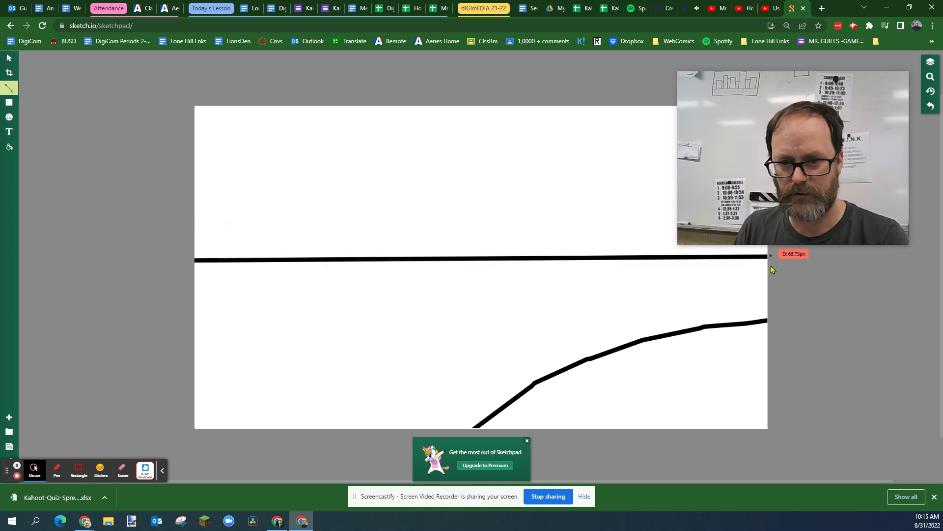
left_click(9, 145)
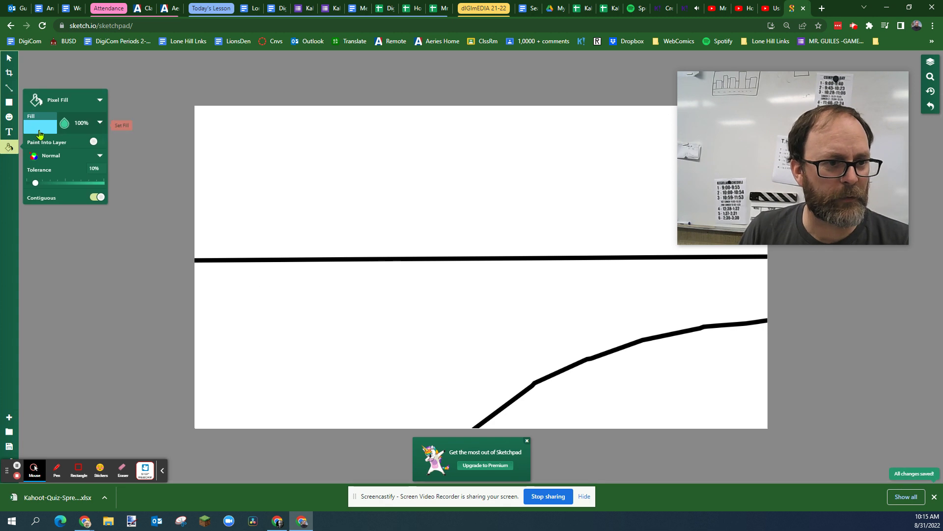
Pixel-fill the water between horizon and shoreline with dark blue #2399bc
left_click(40, 131)
left_click(162, 149)
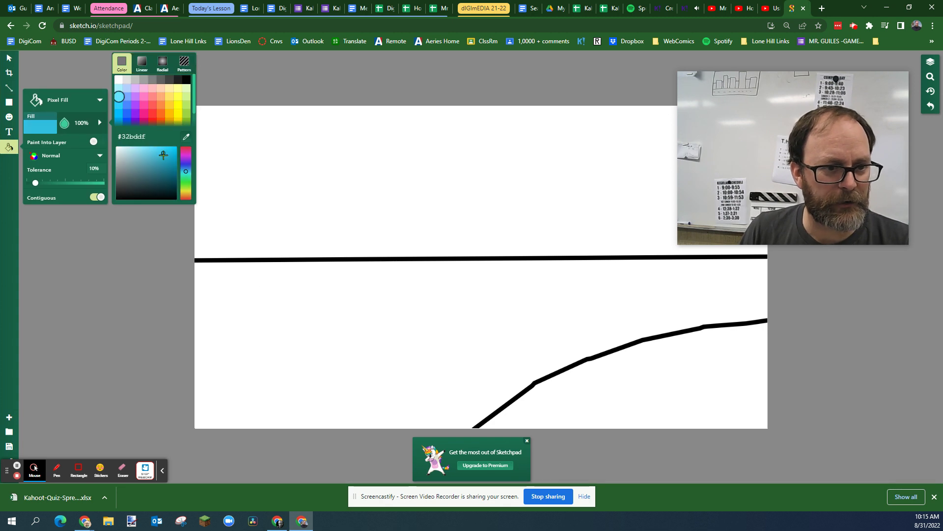
left_click_drag(163, 154, 162, 156)
left_click(122, 109)
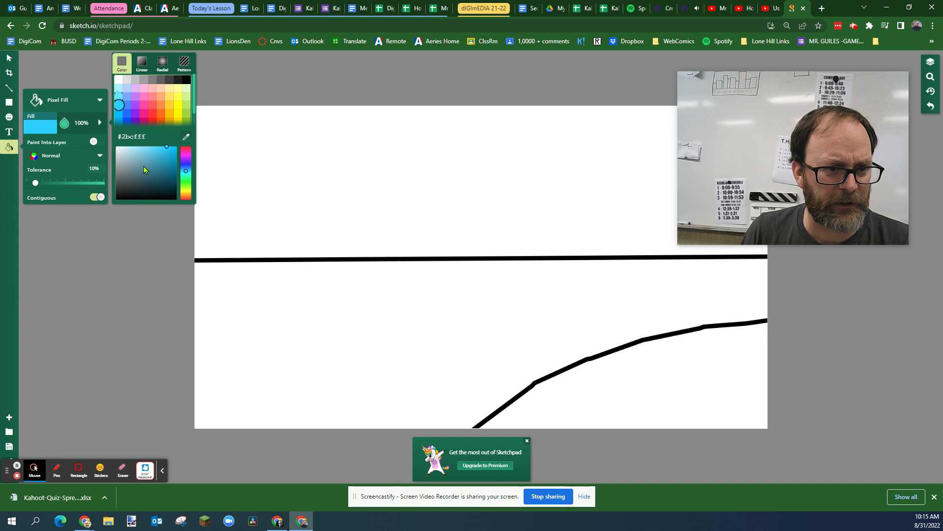
left_click_drag(169, 151, 167, 157)
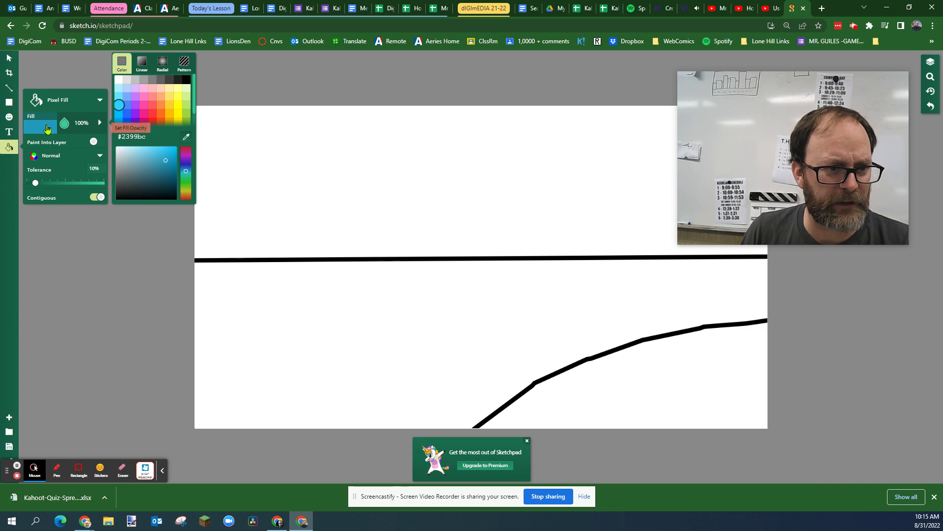
left_click(283, 289)
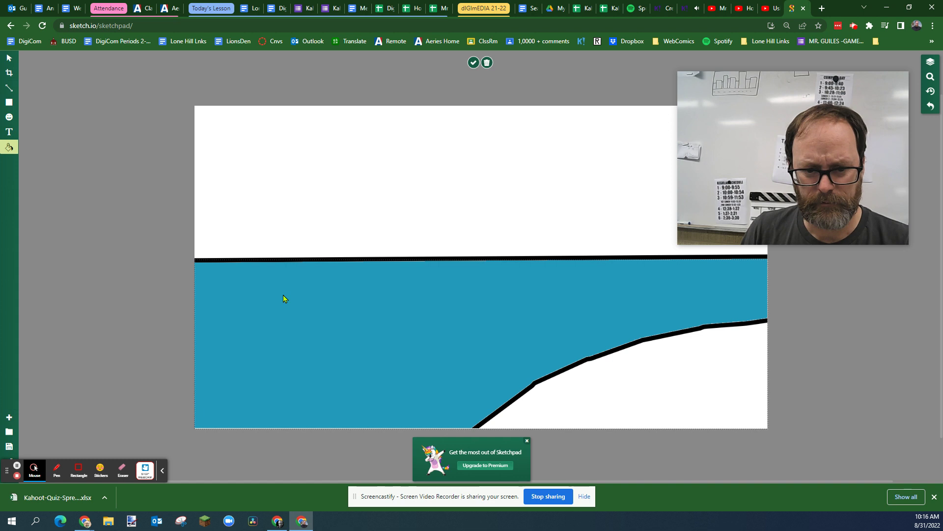
left_click(11, 146)
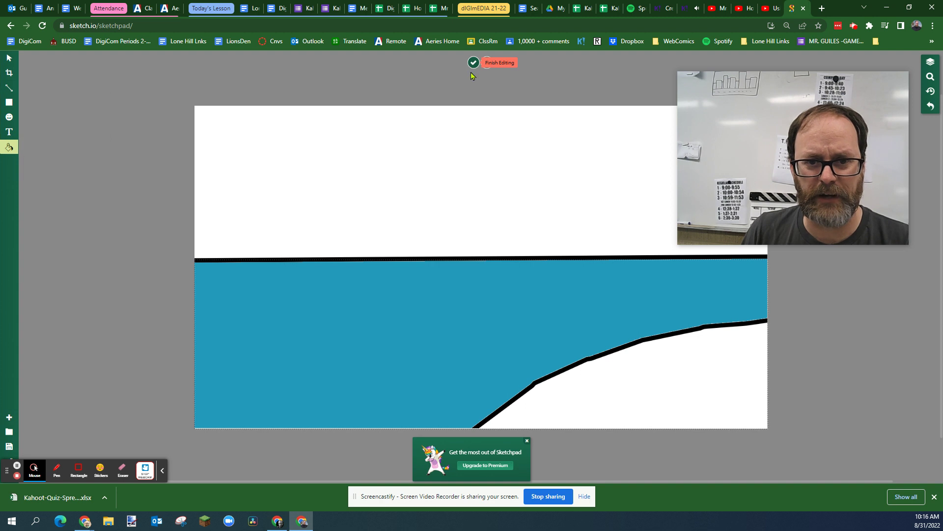
Fill the sand area below the shoreline with yellow using Pixel Fill
left_click(9, 146)
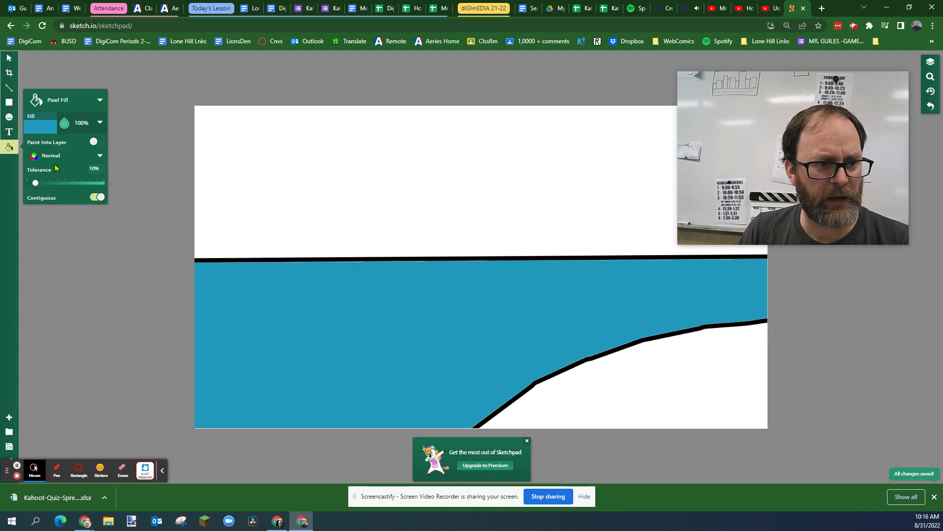
left_click(44, 128)
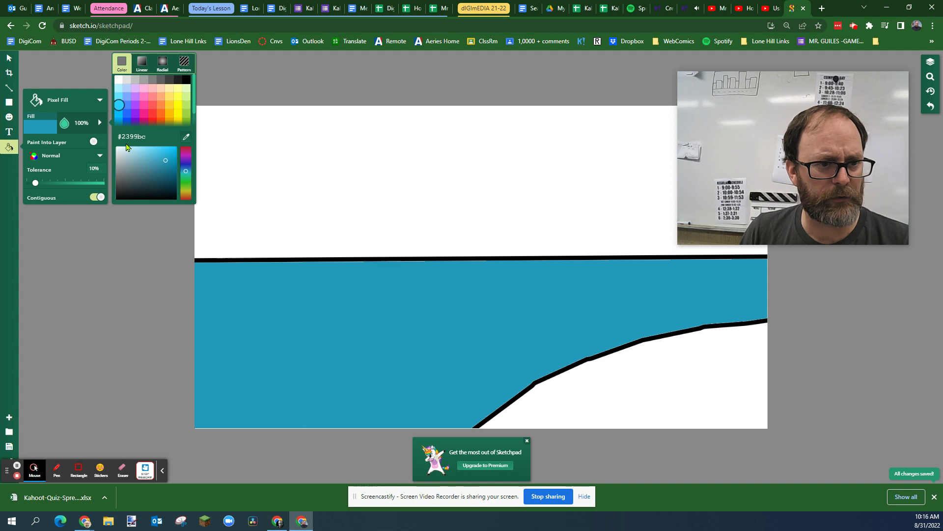
left_click(172, 102)
left_click(676, 422)
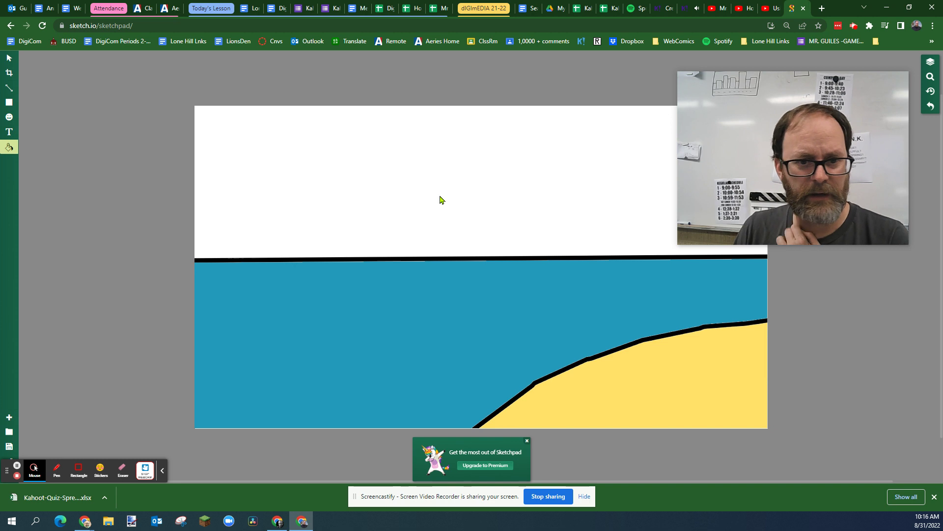
Fill the sky area above the horizon with light blue #a8efff
left_click(8, 149)
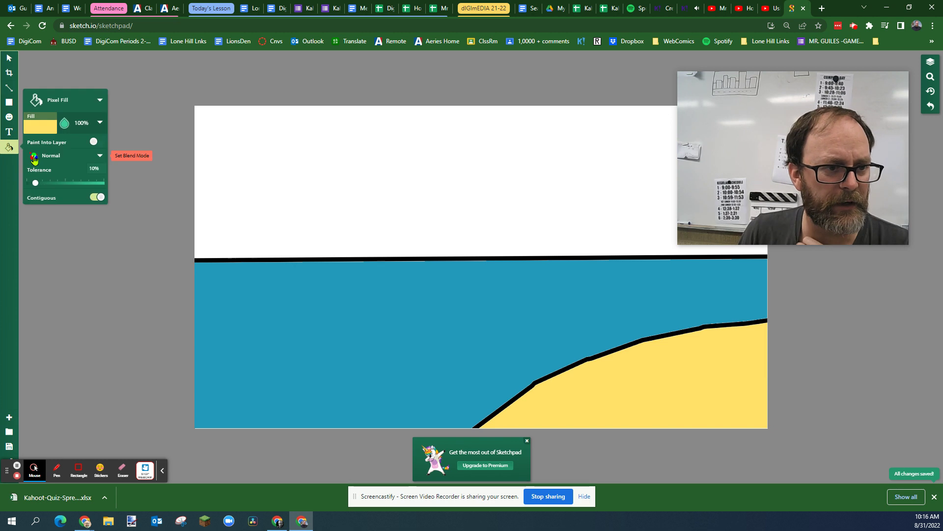
left_click(44, 130)
left_click(120, 87)
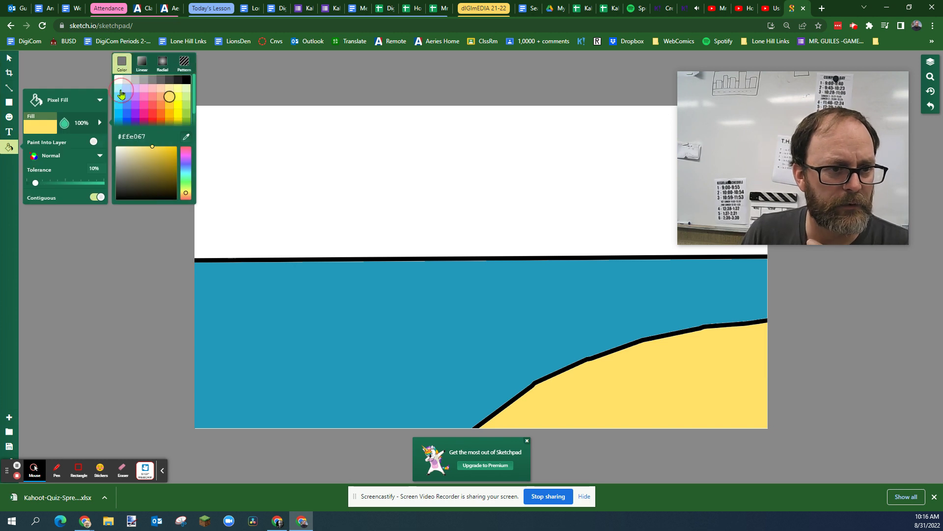
left_click(282, 152)
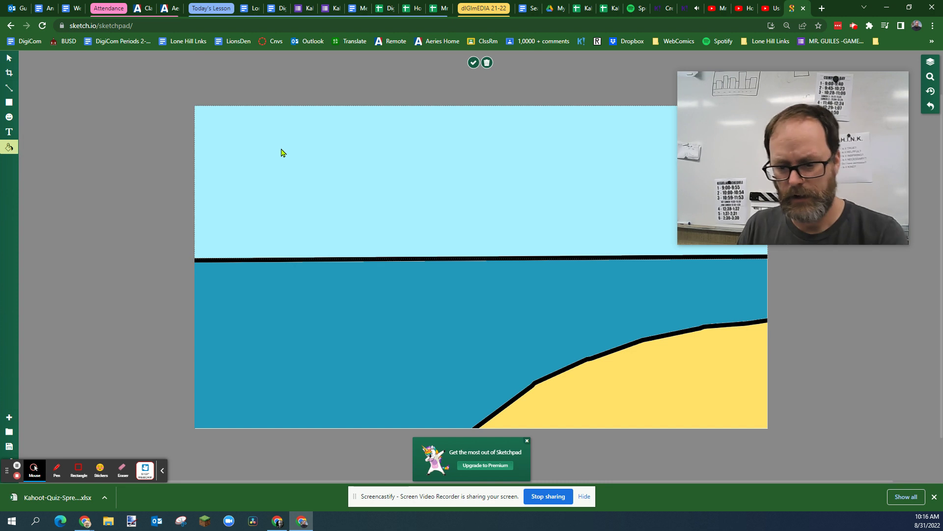
mouse_move(771, 198)
left_mouse_down()
mouse_move(894, 324)
mouse_move(73, 171)
mouse_move(620, 178)
mouse_move(775, 198)
mouse_move(762, 194)
left_mouse_up()
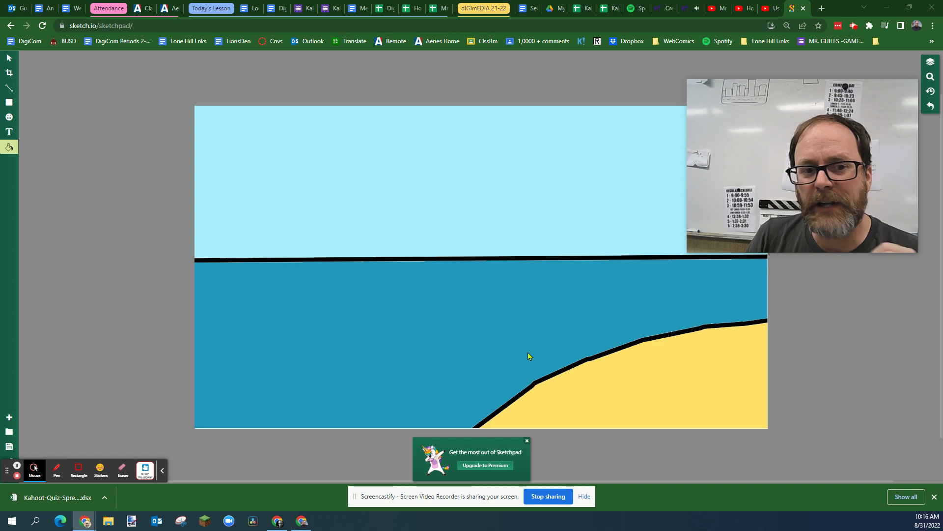
Fill the sky with a linear top-to-bottom blue gradient
left_click(9, 148)
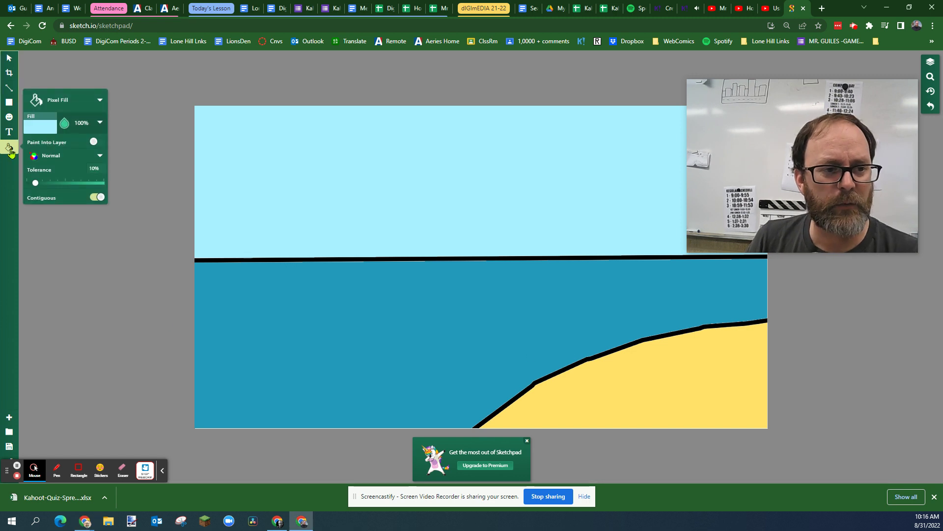
left_click(49, 131)
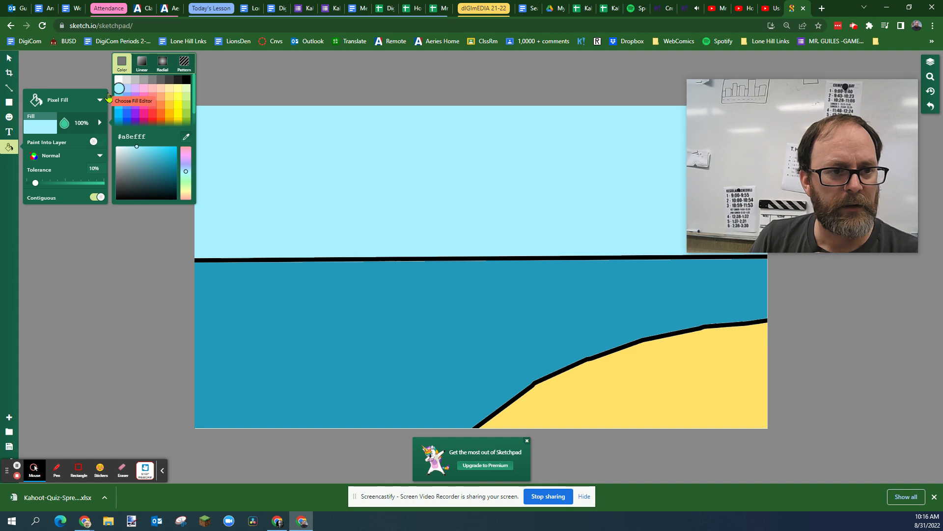
left_click(142, 65)
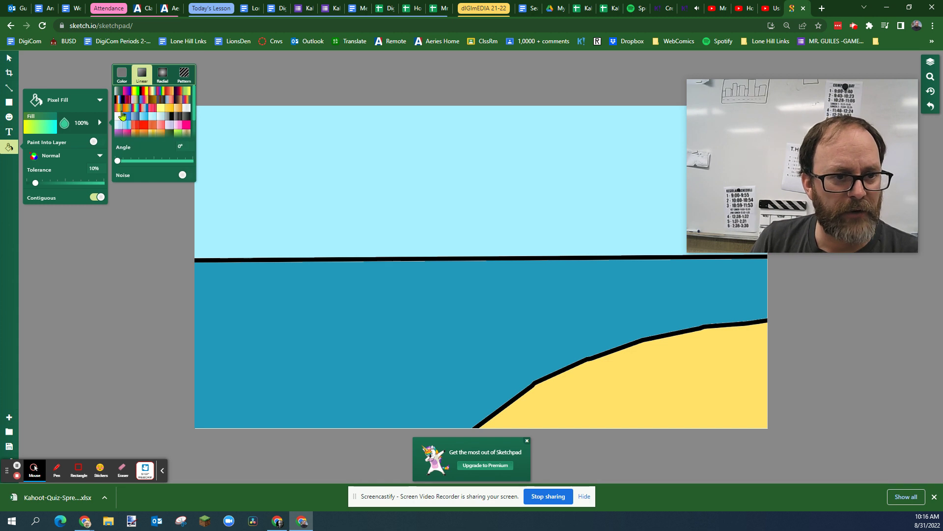
left_click(146, 120)
left_click_drag(415, 130, 420, 465)
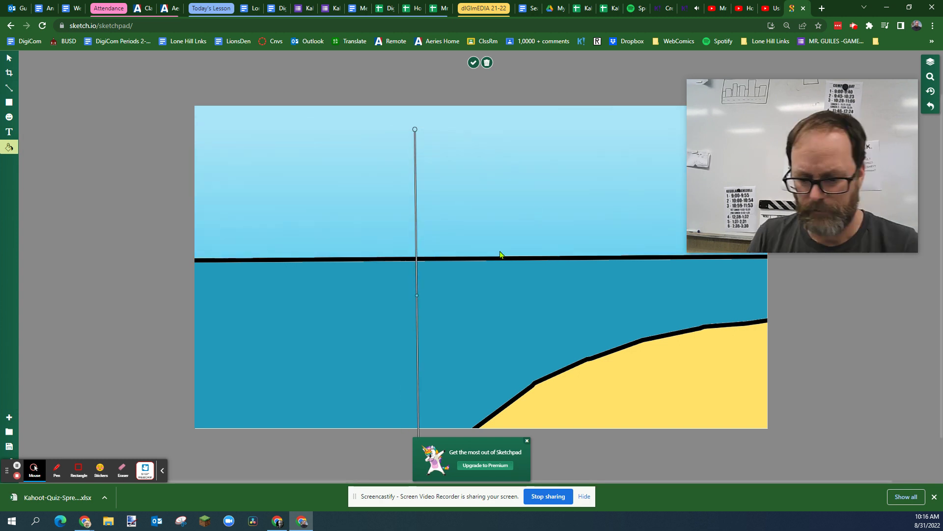
key("Return")
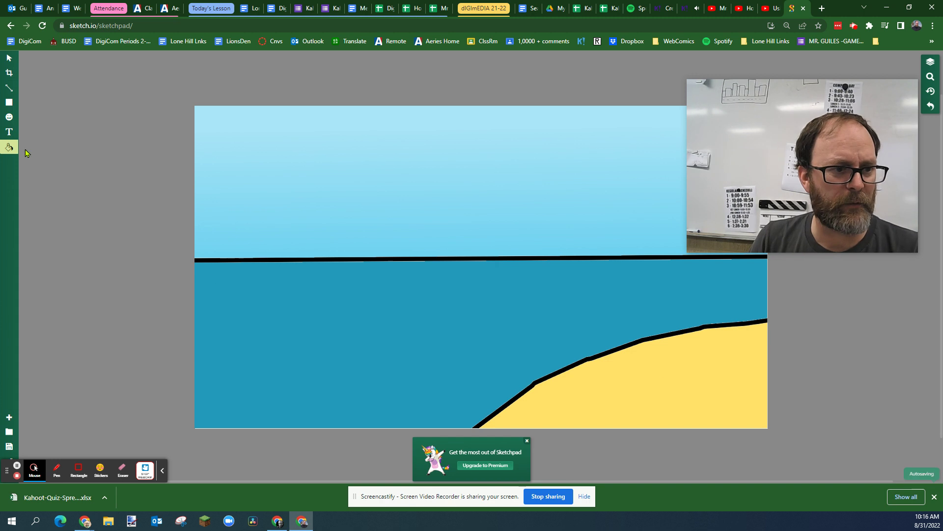
Fill the sand with a yellow-orange linear gradient darkening toward the lower right
left_click(9, 146)
left_click(41, 128)
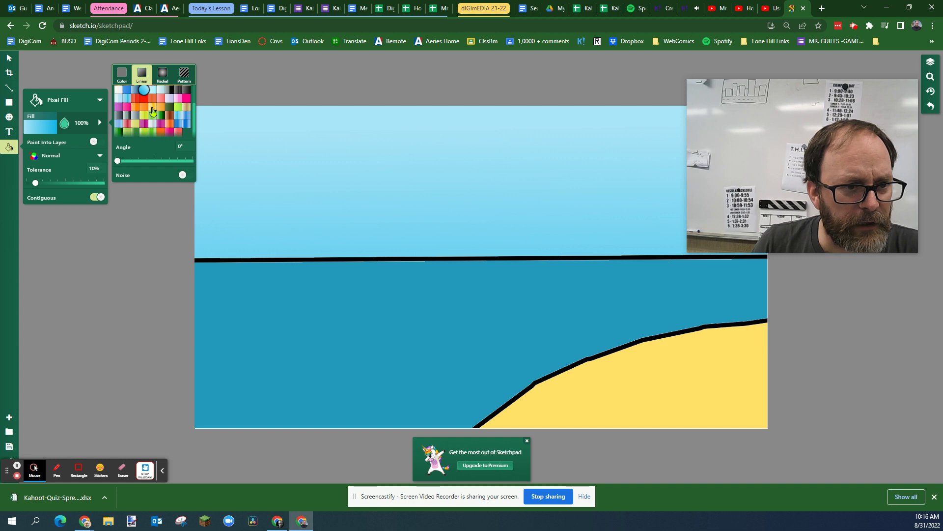
left_click(153, 108)
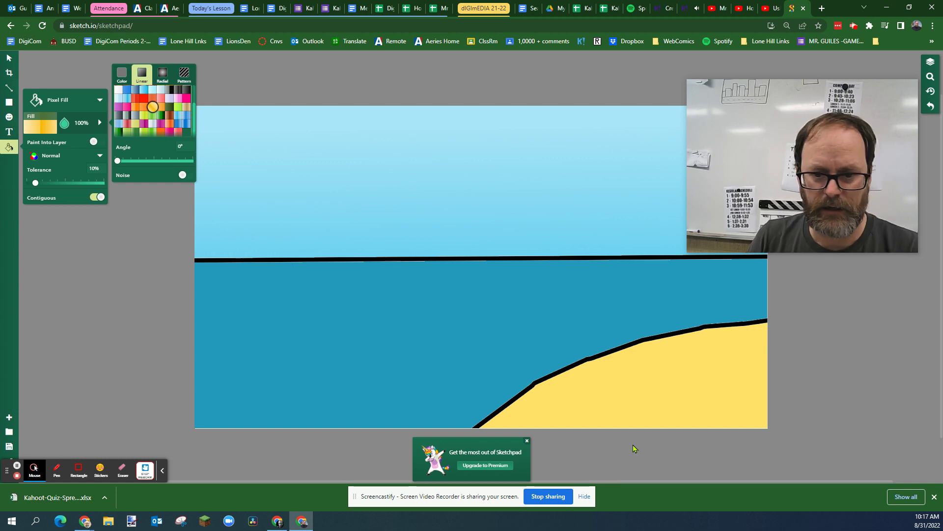
left_click_drag(604, 369, 941, 491)
left_click(648, 433)
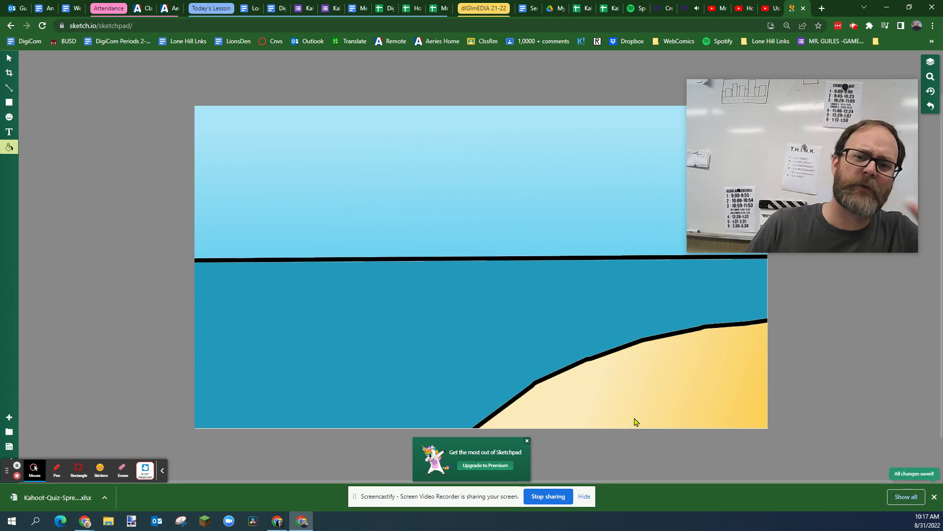
mouse_move(791, 107)
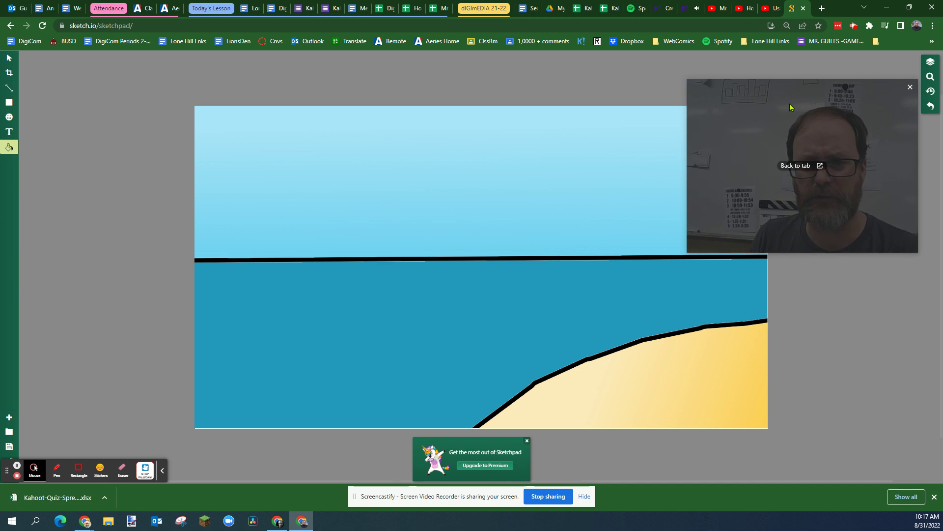
left_click_drag(790, 107, 742, 119)
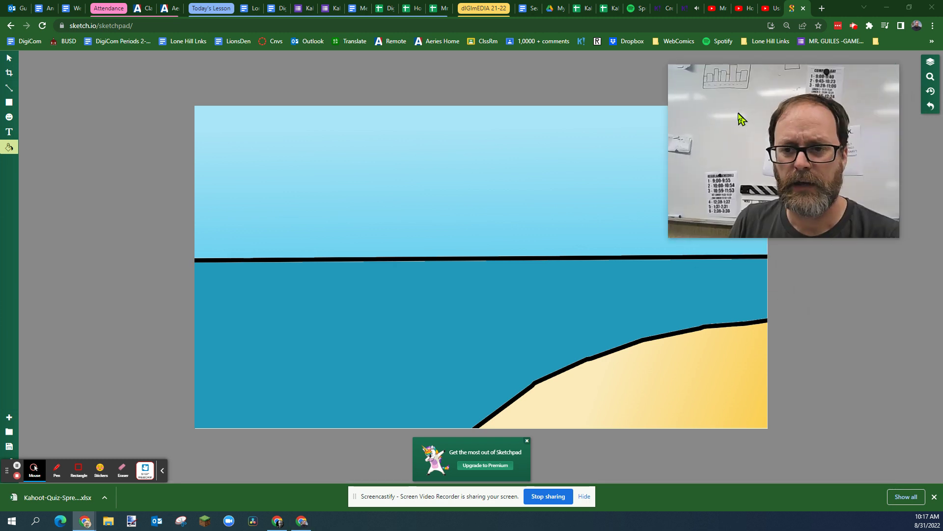